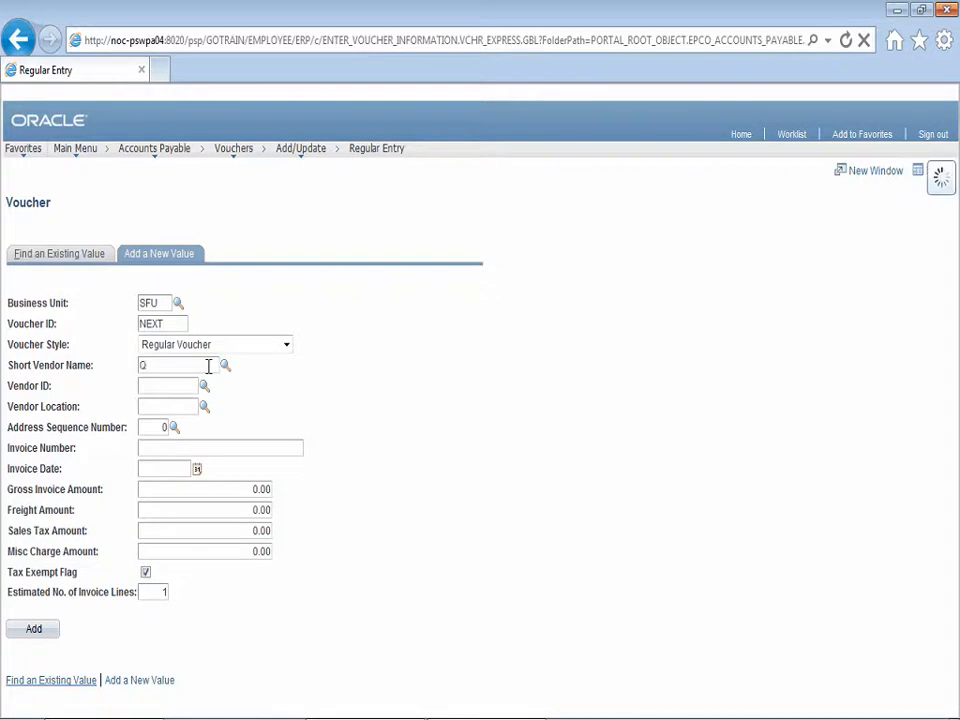
# Step: Choose the vendor QUILLCORP-001 for the new voucher and look up and select its address sequence number 7
pyautogui.write('LL')
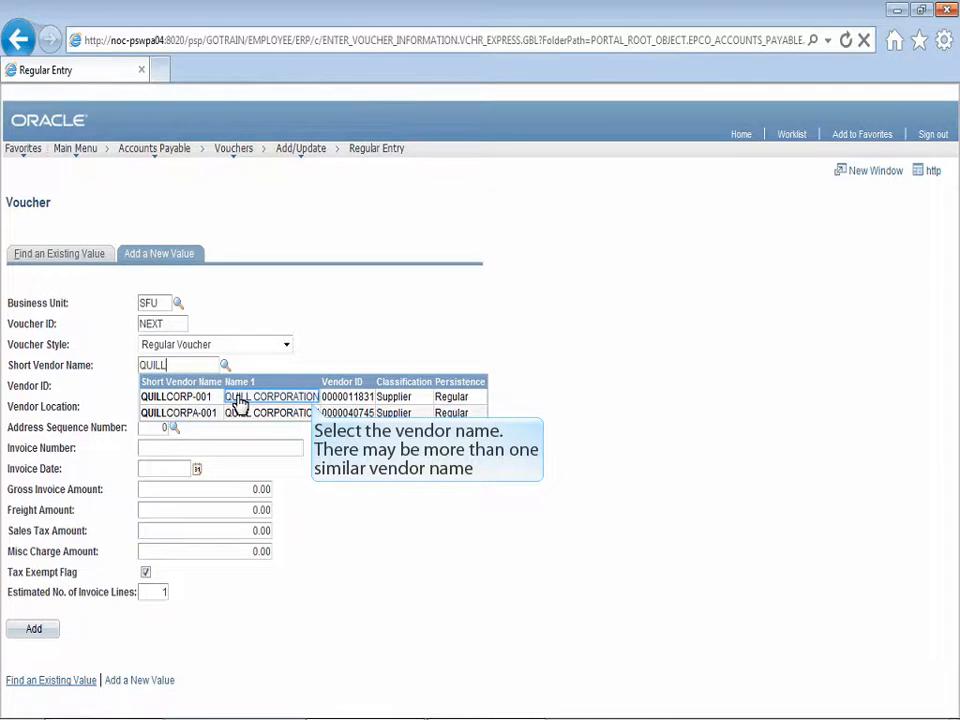
pyautogui.click(240, 399)
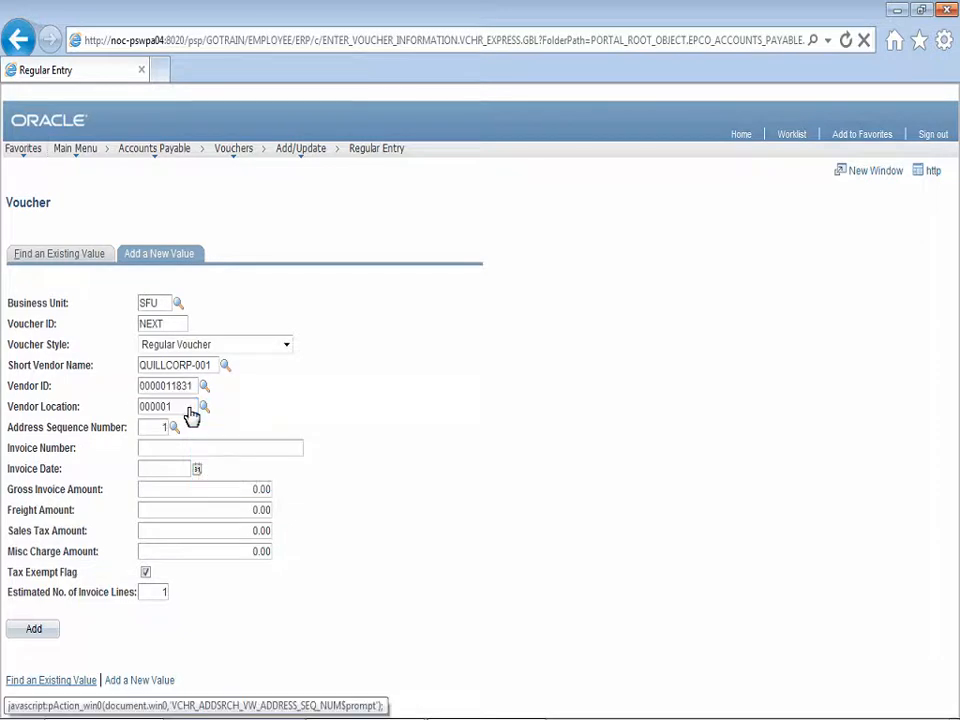
pyautogui.click(175, 429)
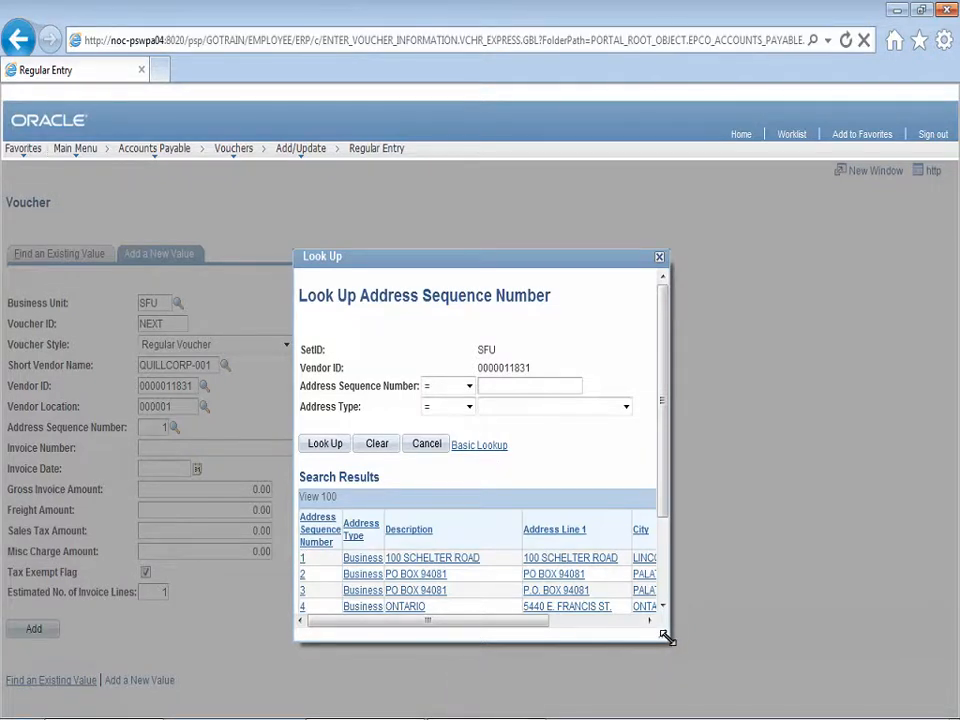
pyautogui.moveTo(666, 636); pyautogui.dragTo(800, 710)
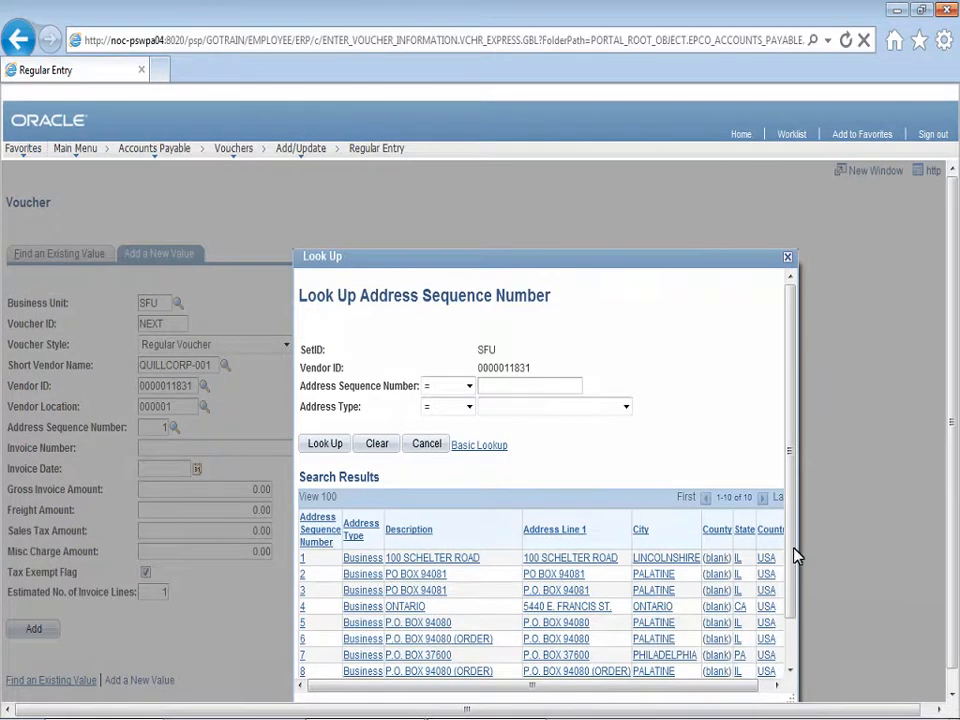
pyautogui.moveTo(797, 556); pyautogui.dragTo(797, 616)
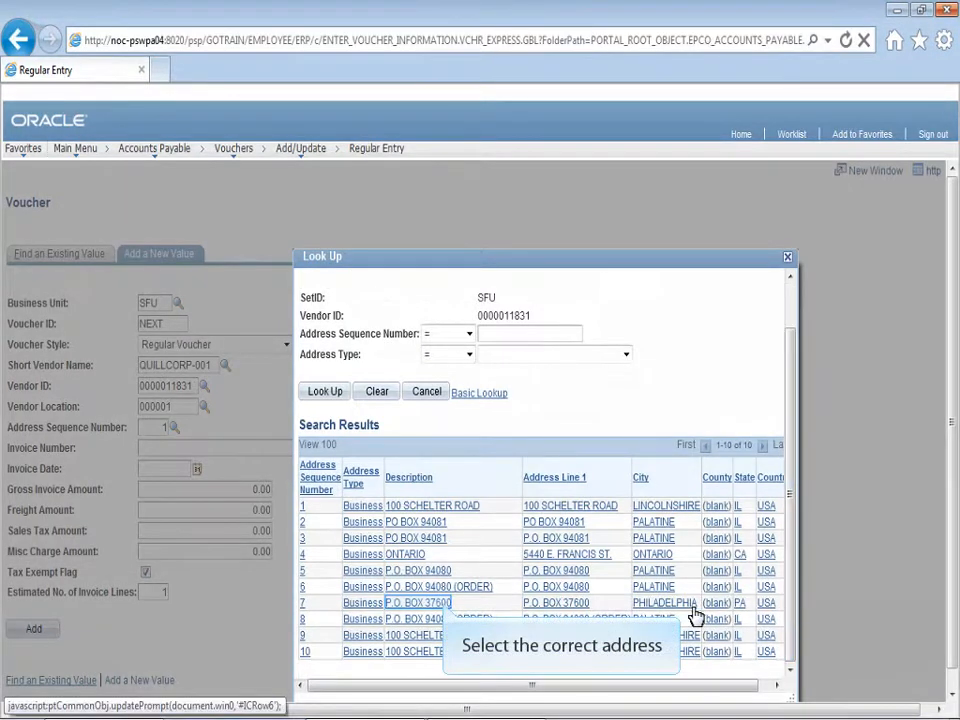
pyautogui.click(446, 604)
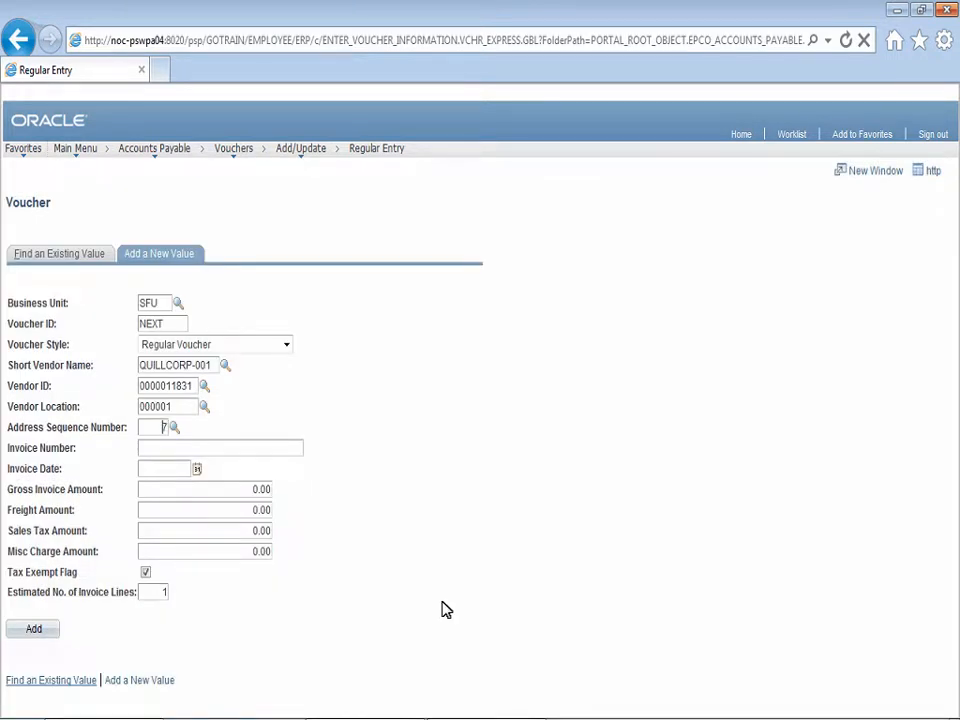
# Step: Enter 1732999 as the invoice number and set the invoice date to 07/19/2012
pyautogui.press('Tab')
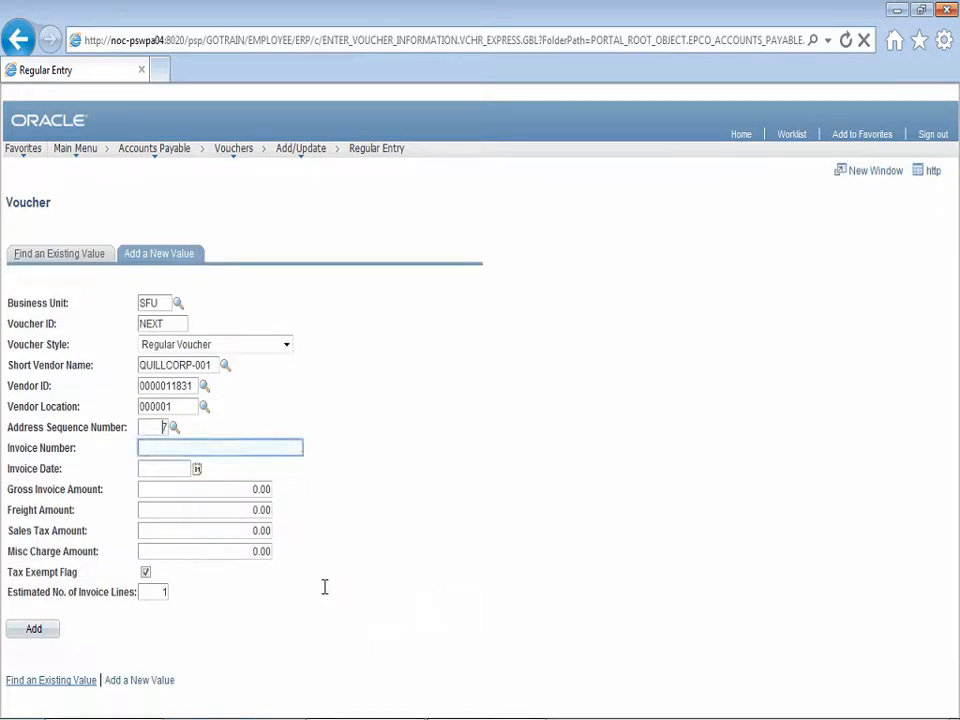
pyautogui.write('1732999')
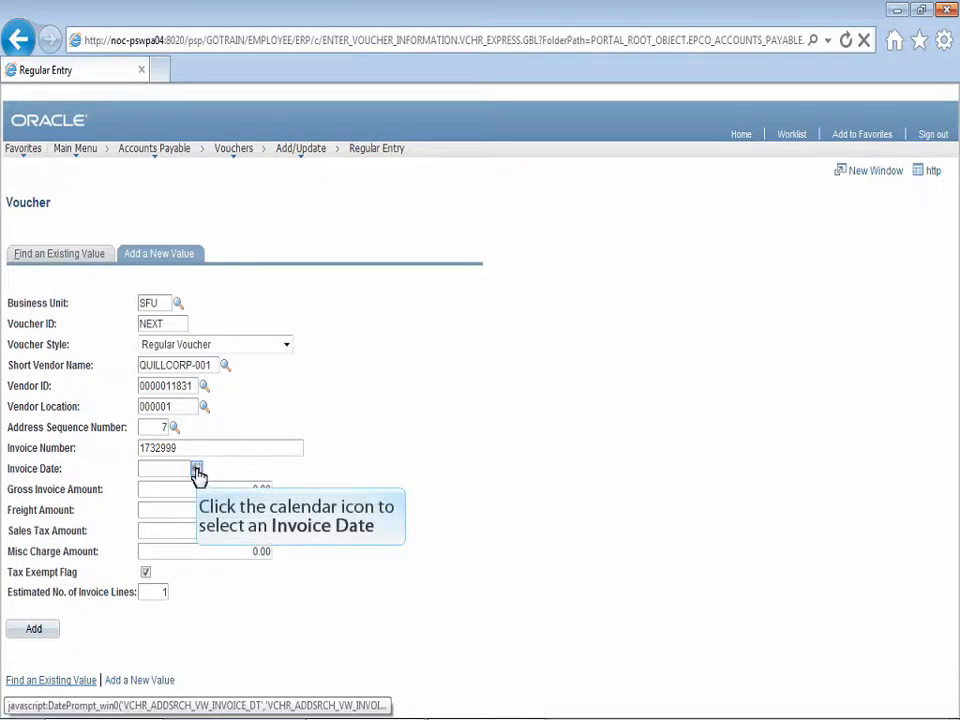
pyautogui.click(197, 472)
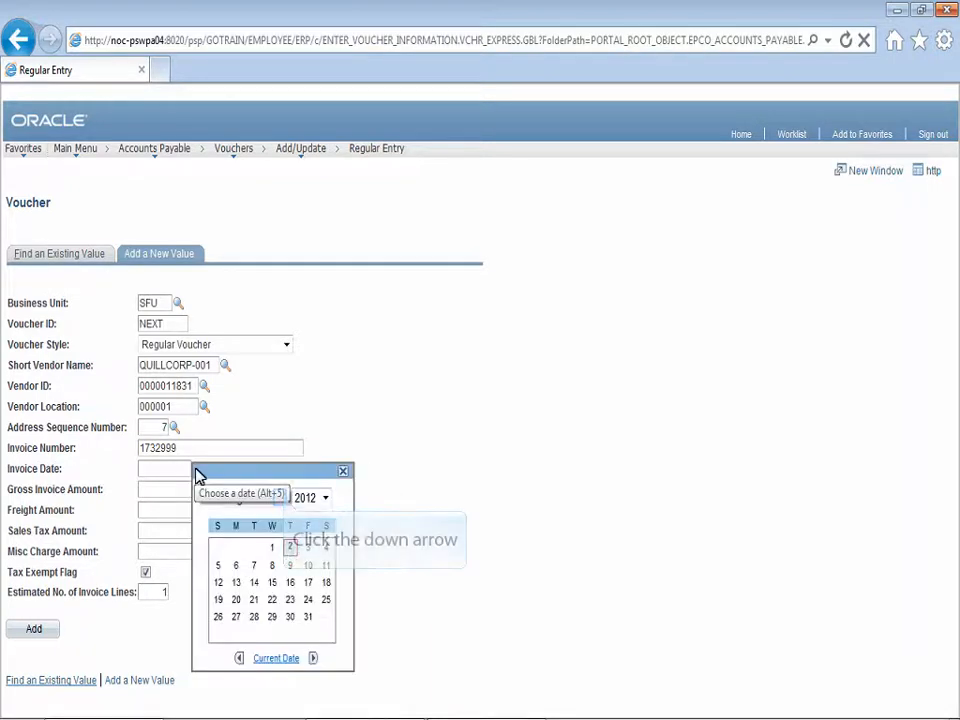
pyautogui.click(284, 499)
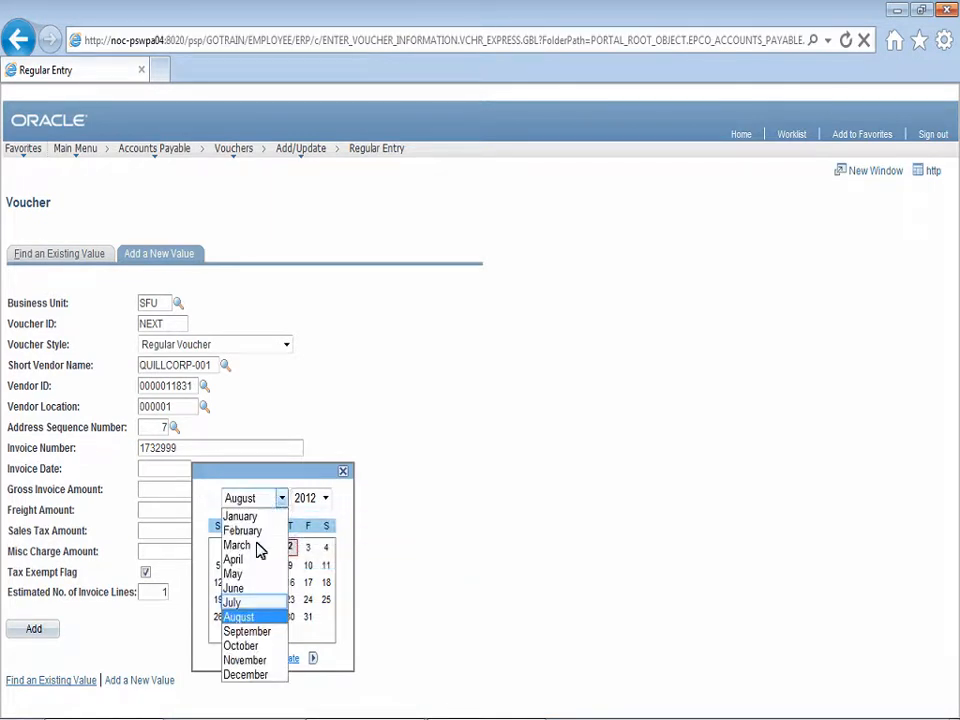
pyautogui.click(256, 604)
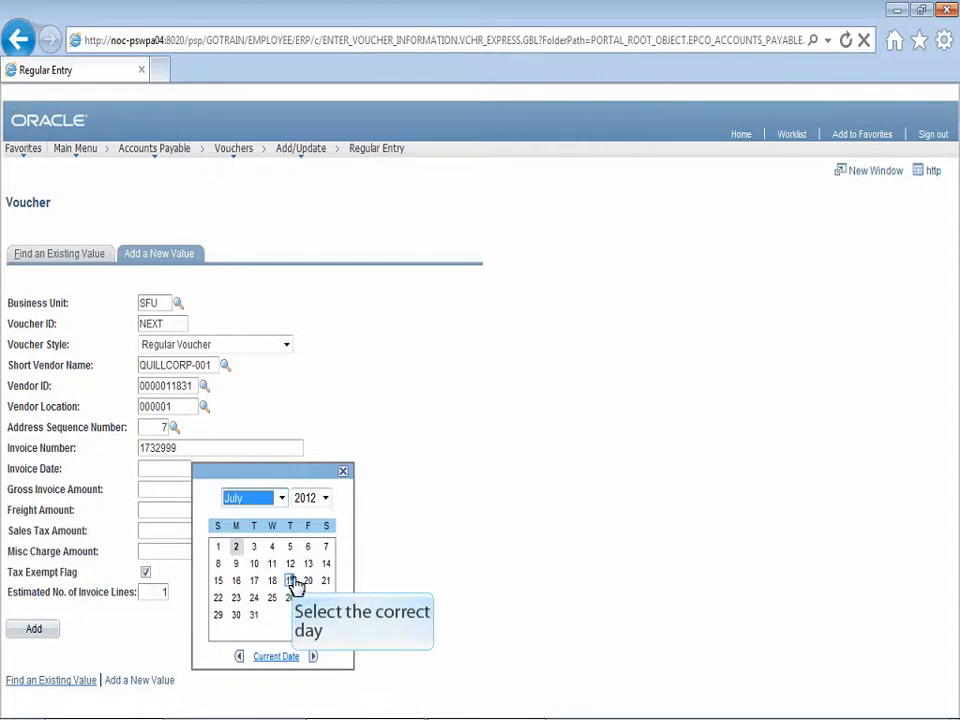
pyautogui.click(292, 581)
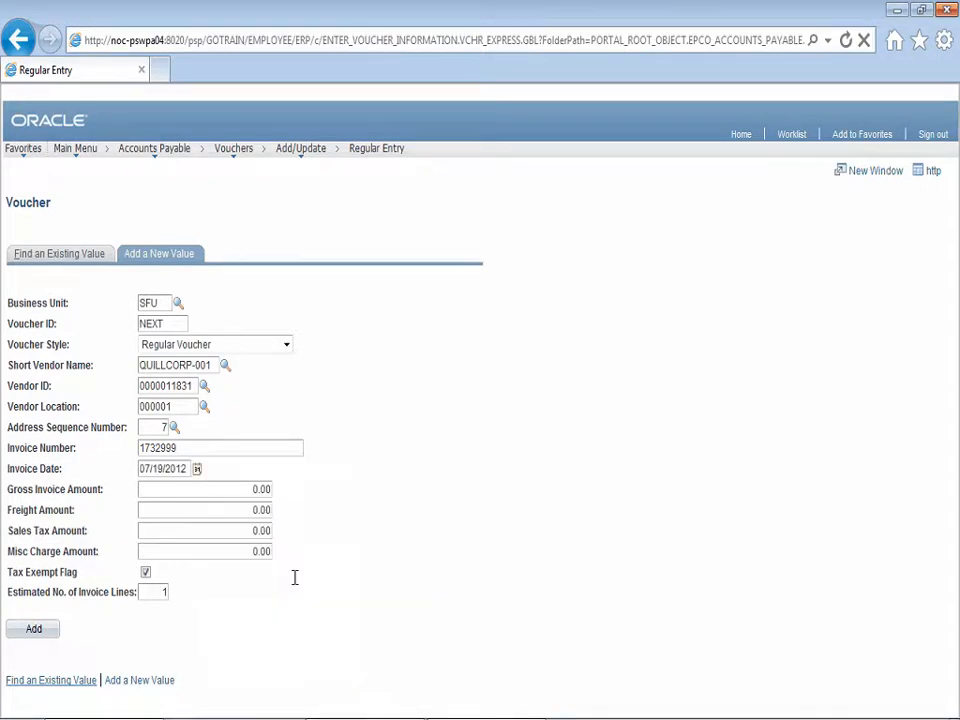
# Step: Set the gross invoice amount to 433.36 and add the voucher
pyautogui.click(250, 492)
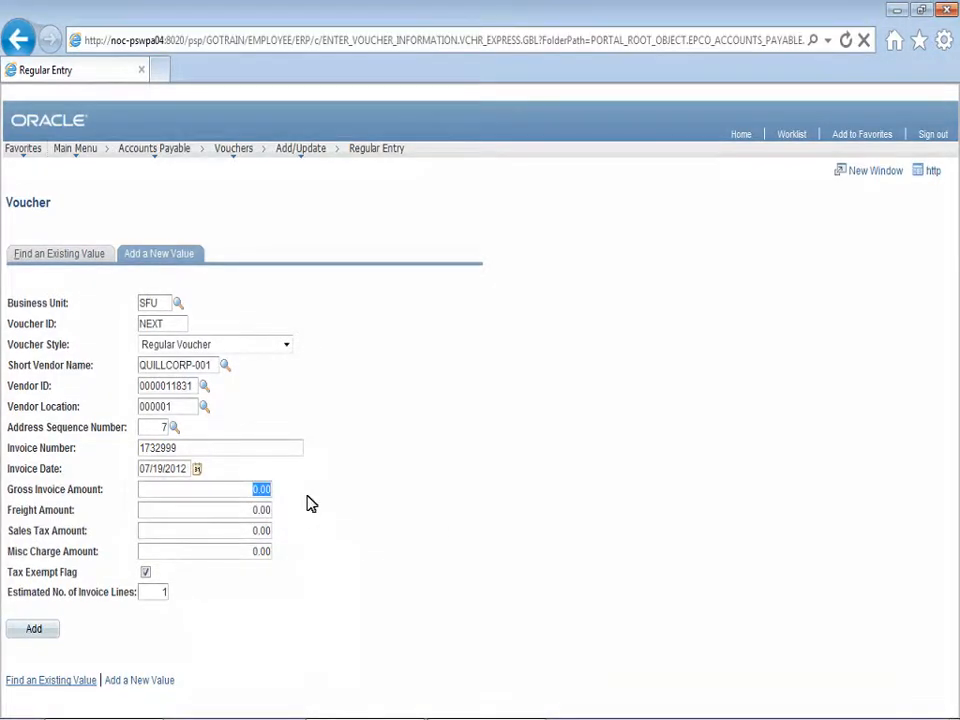
pyautogui.write('433.36')
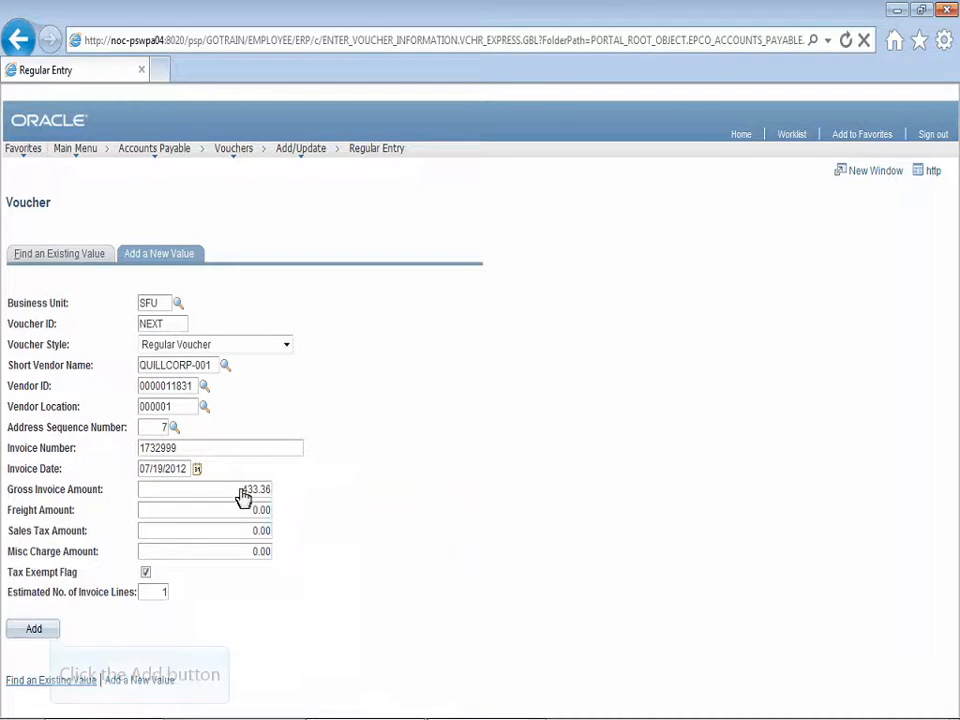
pyautogui.click(34, 629)
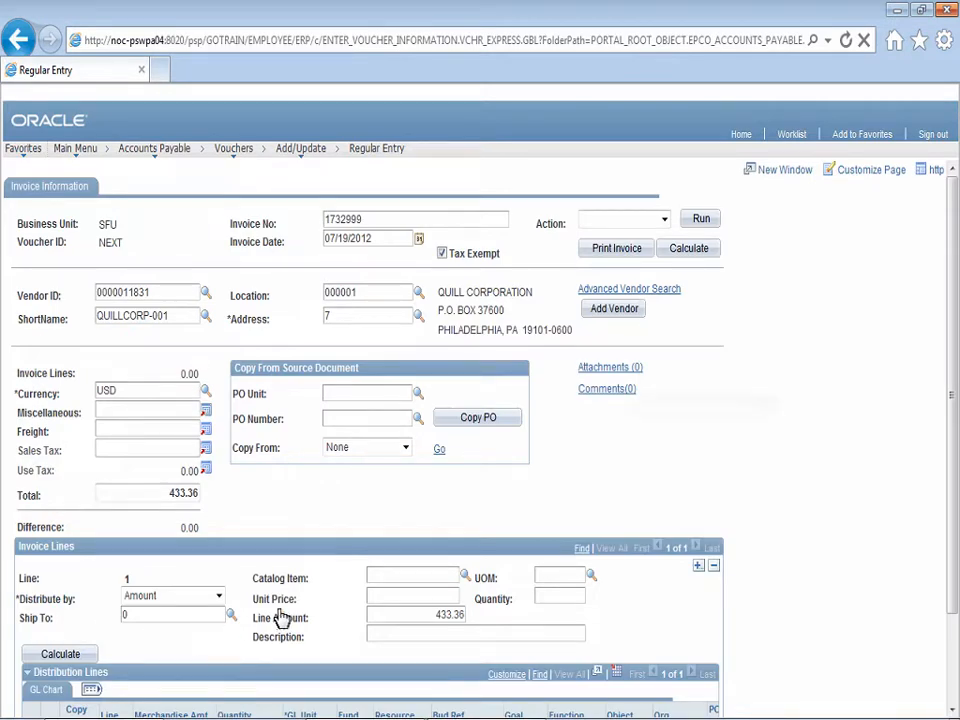
# Step: Attach the file Quill_136 from the invoices folder to the voucher header
pyautogui.click(609, 367)
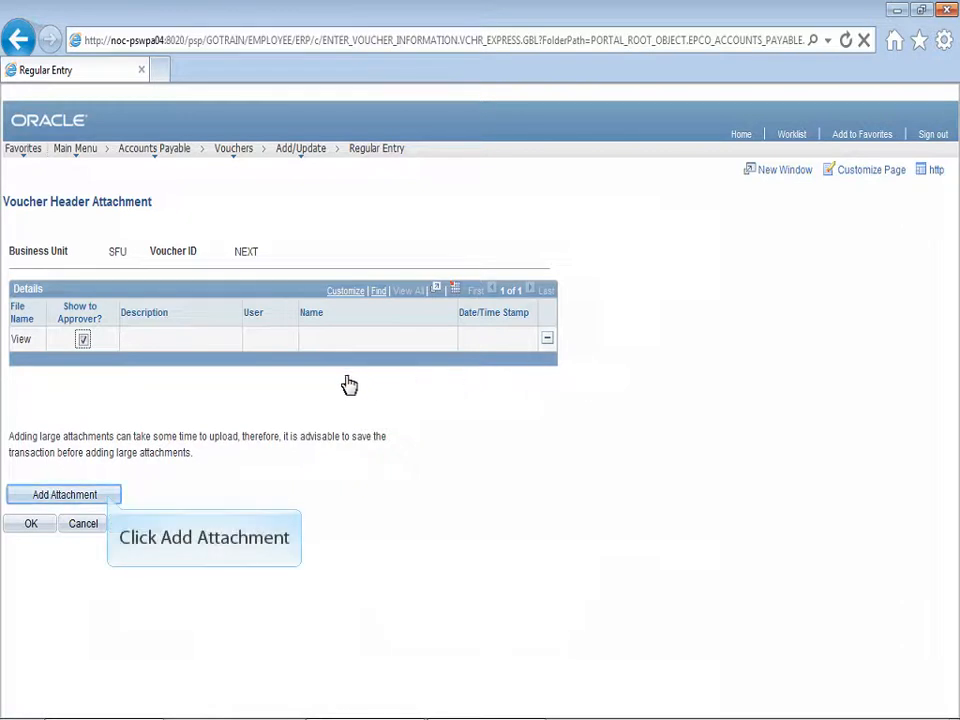
pyautogui.click(110, 497)
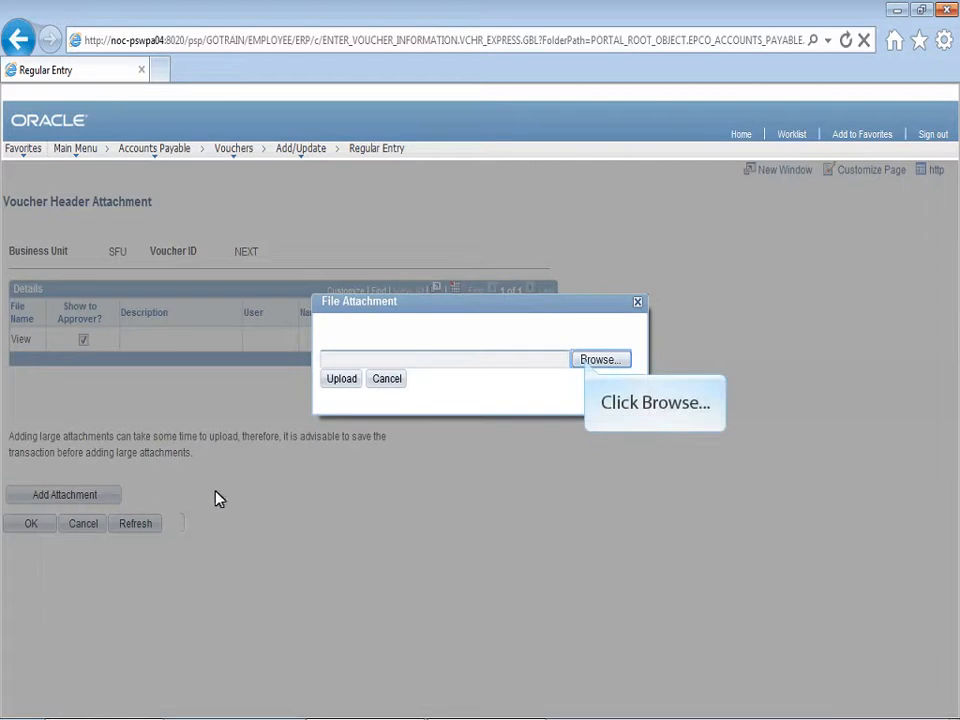
pyautogui.click(600, 360)
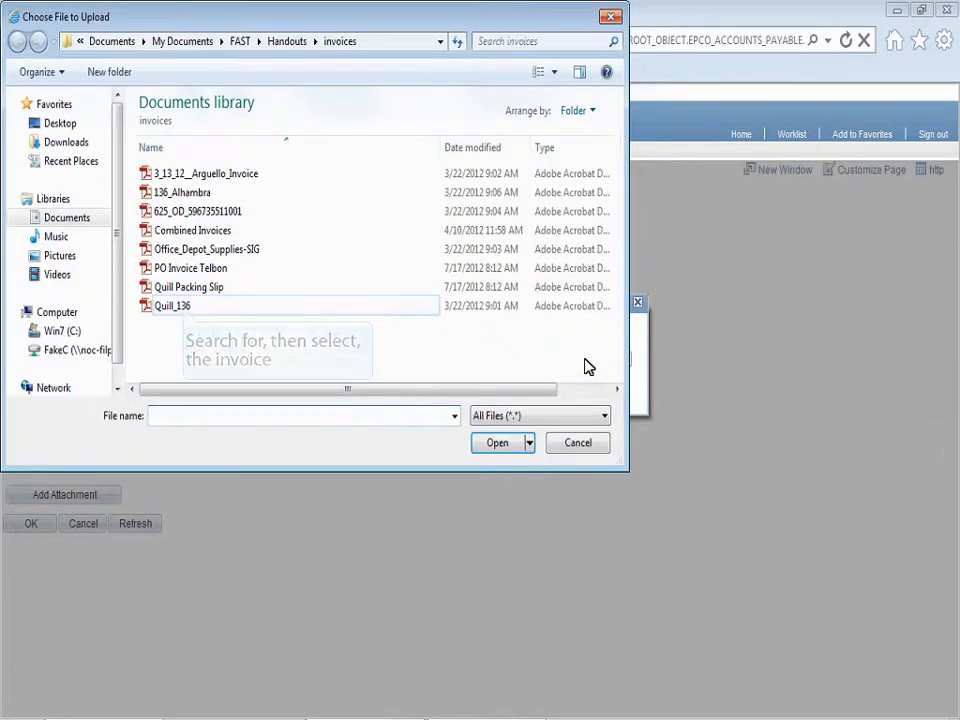
pyautogui.click(181, 307)
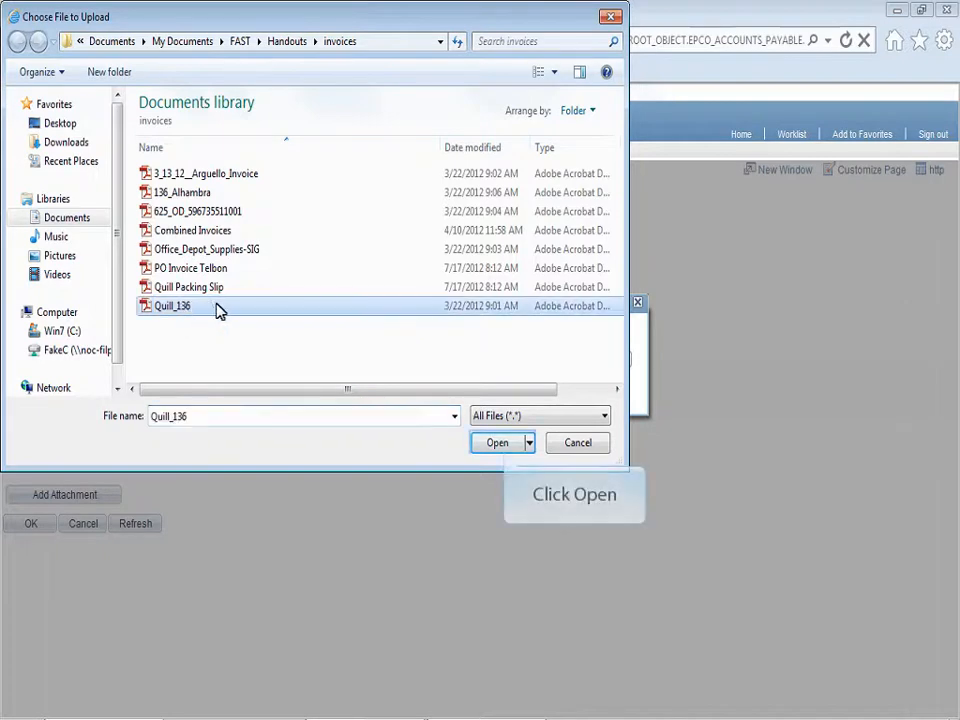
pyautogui.click(488, 441)
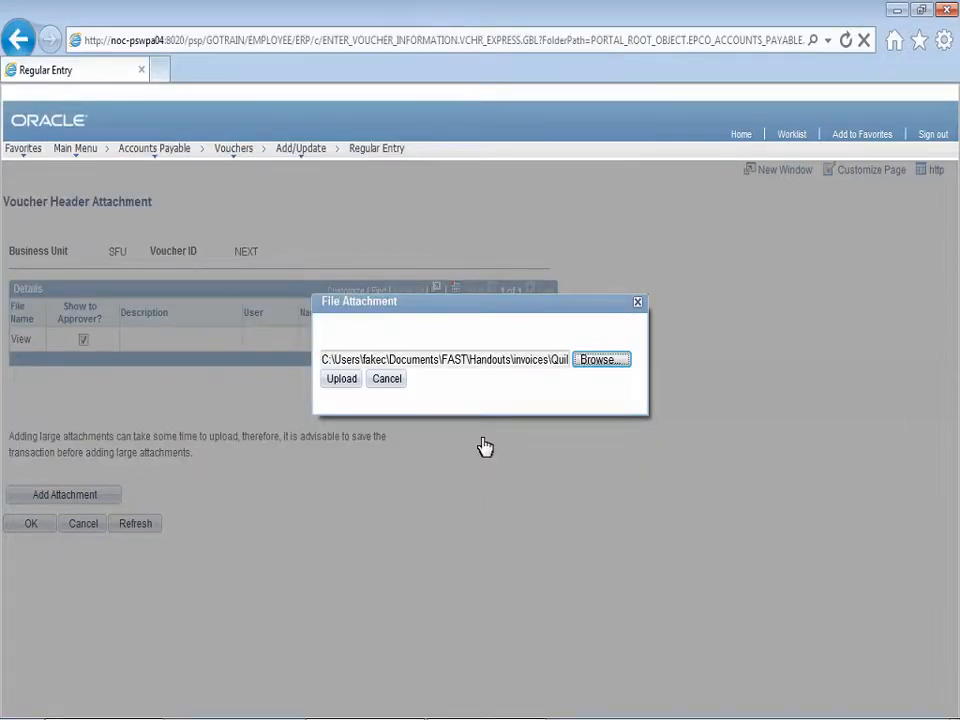
pyautogui.click(347, 386)
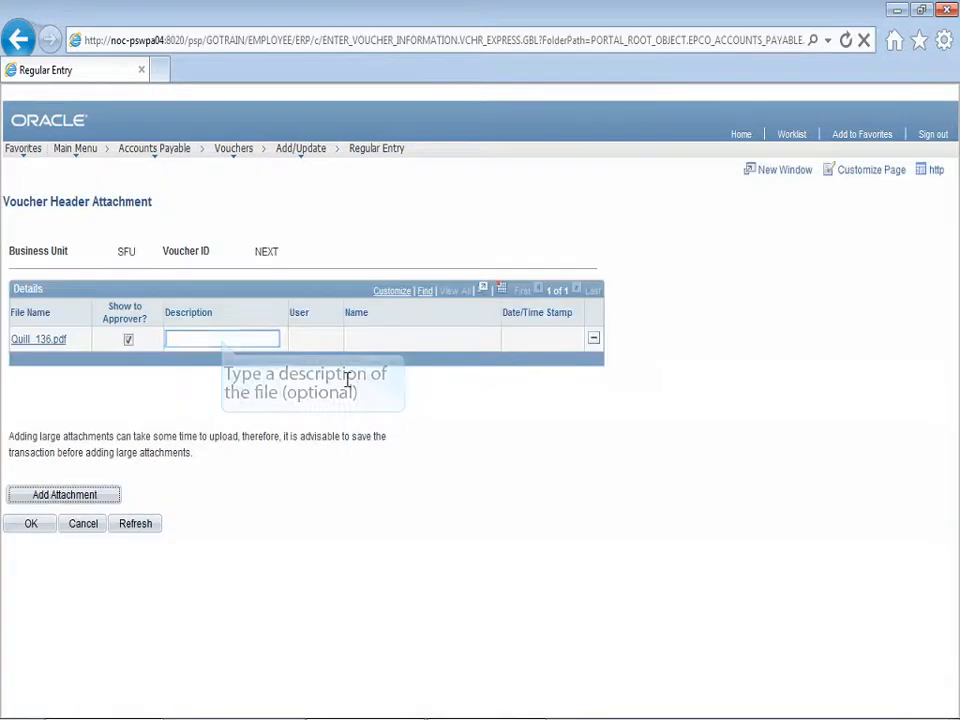
# Step: Describe the Quill_136.pdf attachment as INVOICE and view the uploaded file to verify it
pyautogui.click(225, 340)
pyautogui.write('INVO')
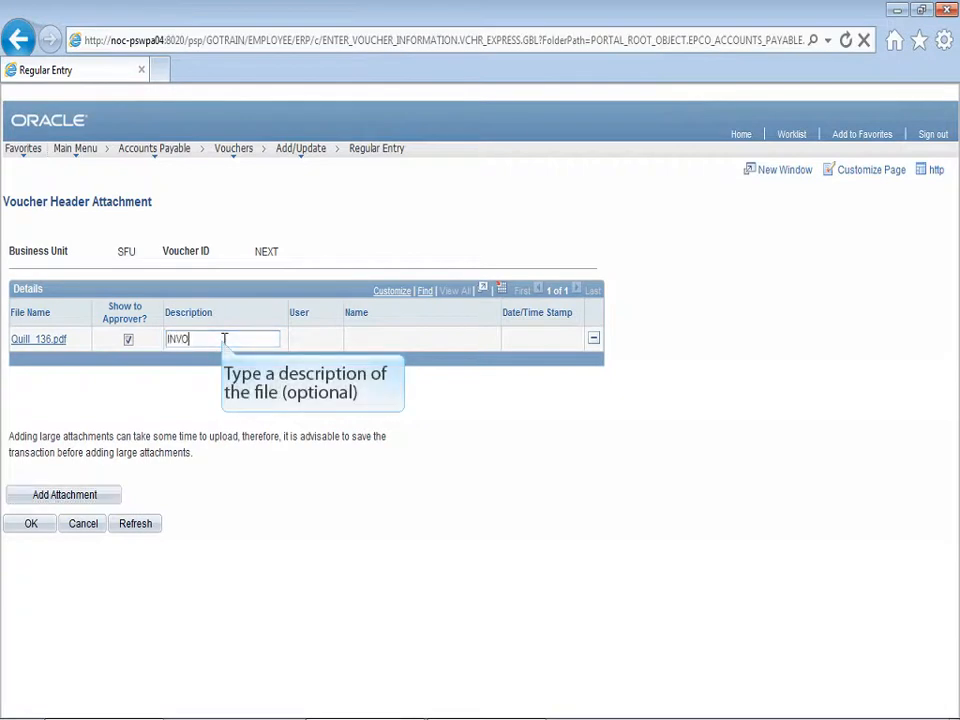
pyautogui.write('ICE')
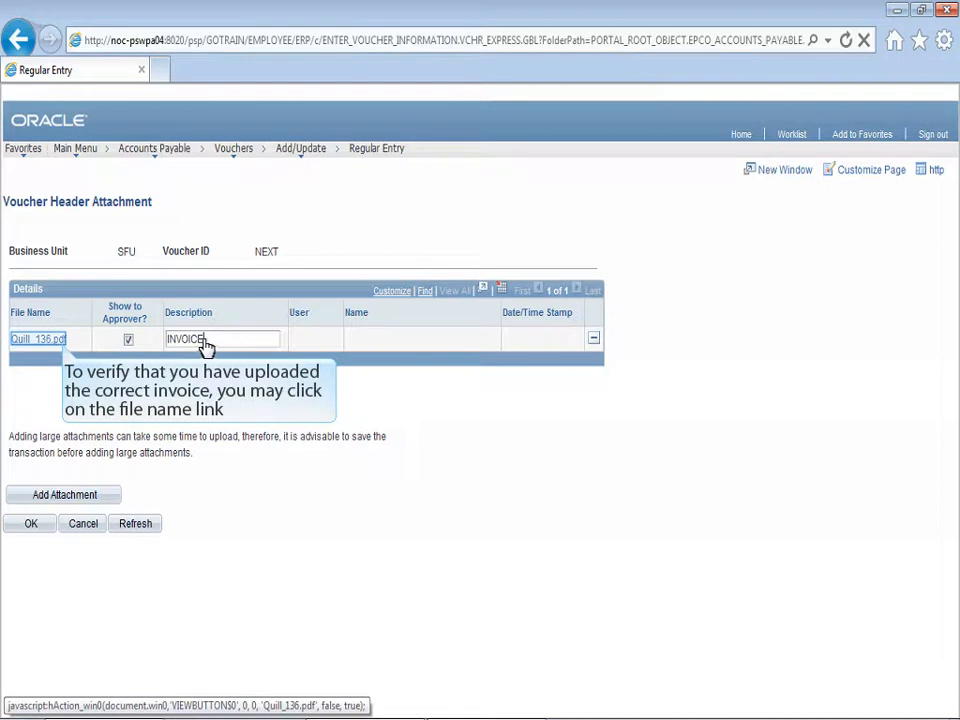
pyautogui.click(60, 342)
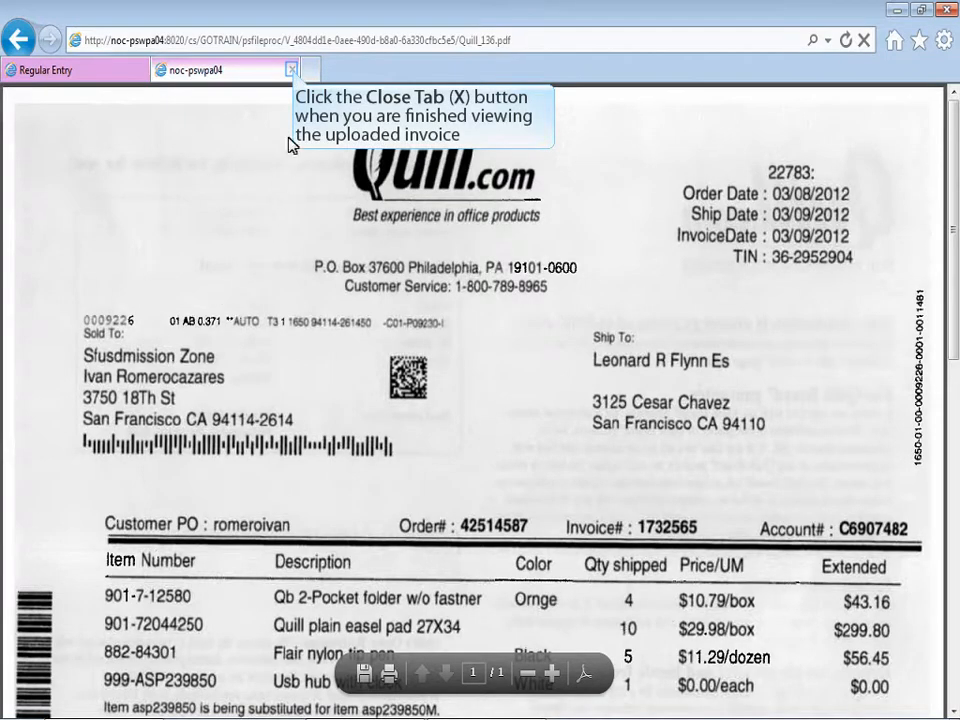
pyautogui.click(292, 71)
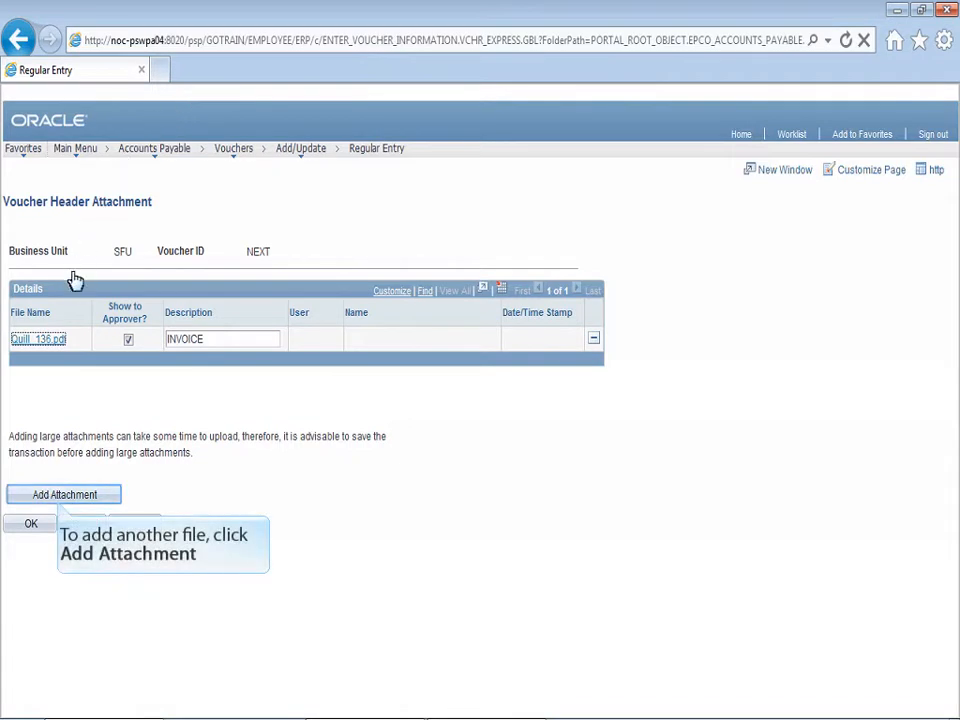
# Step: Upload the file Quill Packing Slip from the invoices folder as a second voucher attachment
pyautogui.click(53, 496)
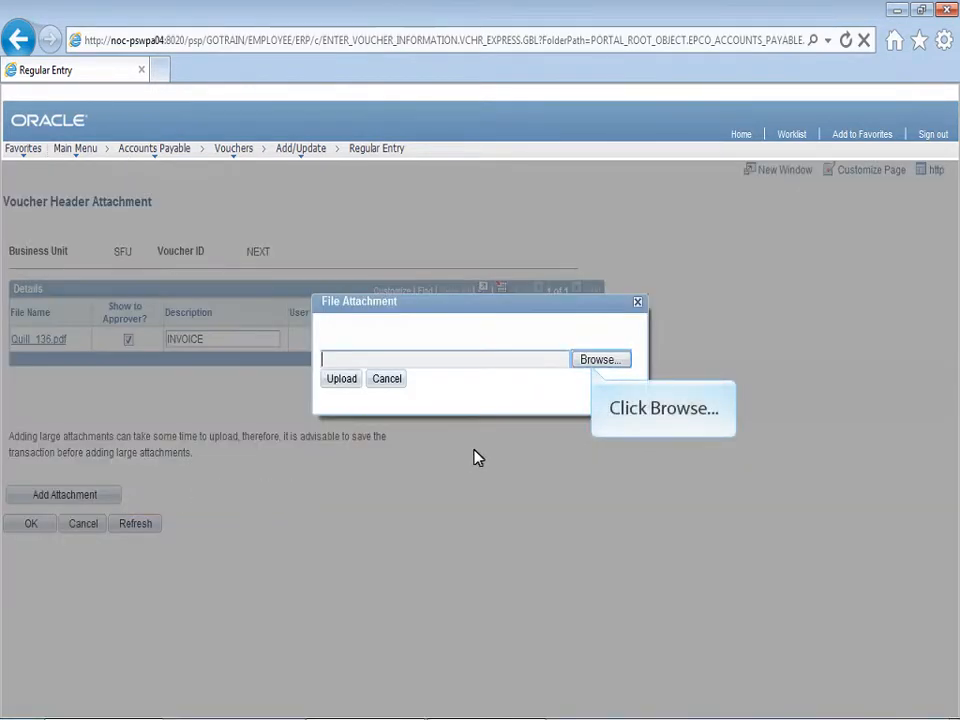
pyautogui.click(591, 362)
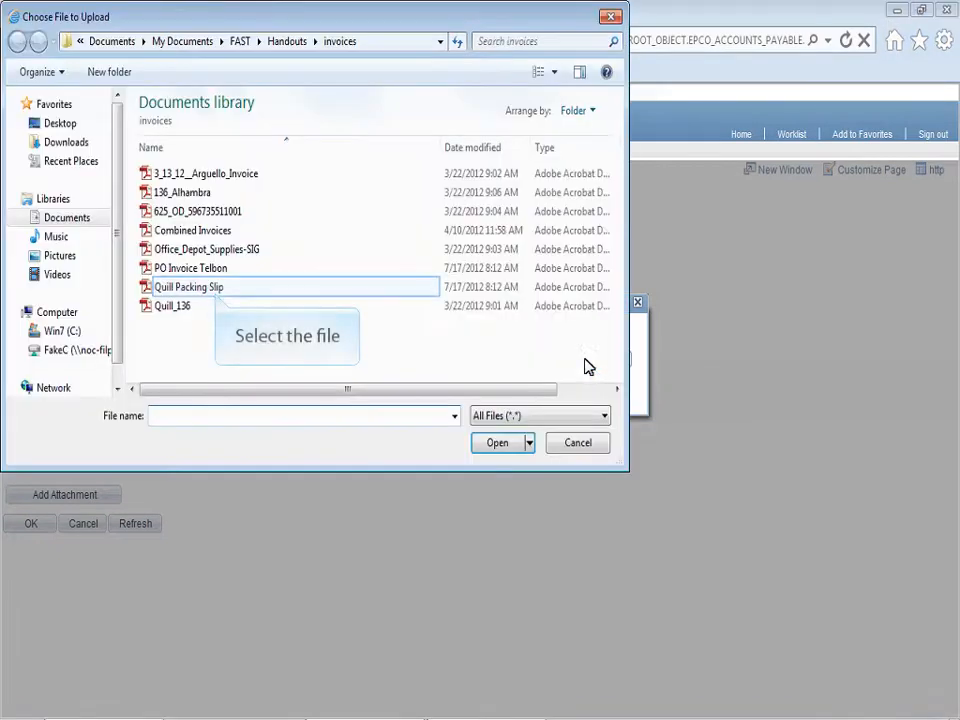
pyautogui.click(216, 287)
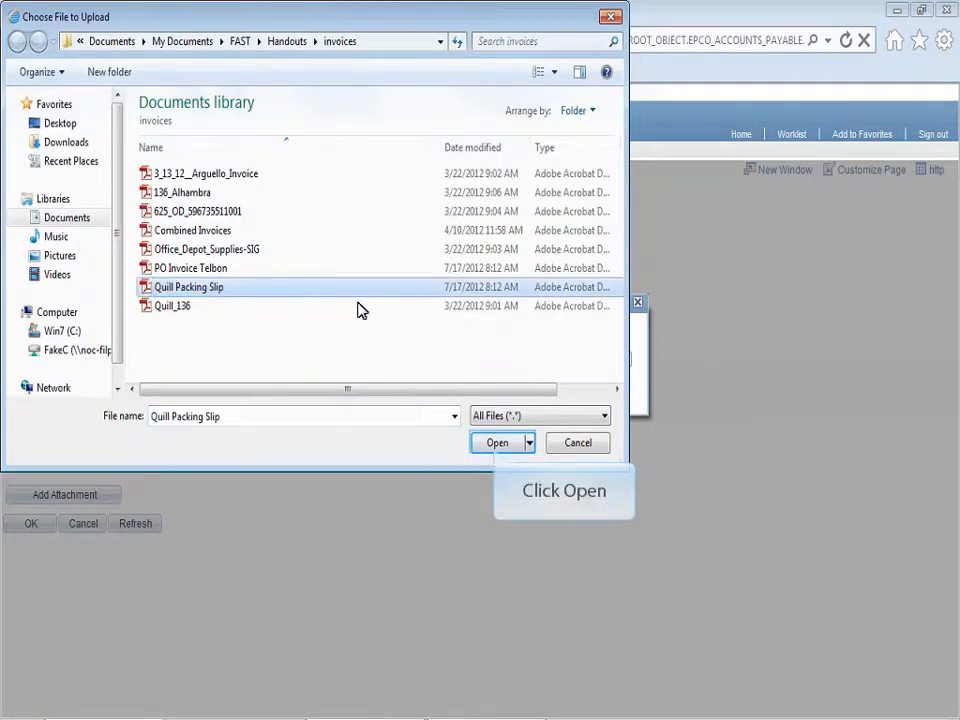
pyautogui.click(497, 443)
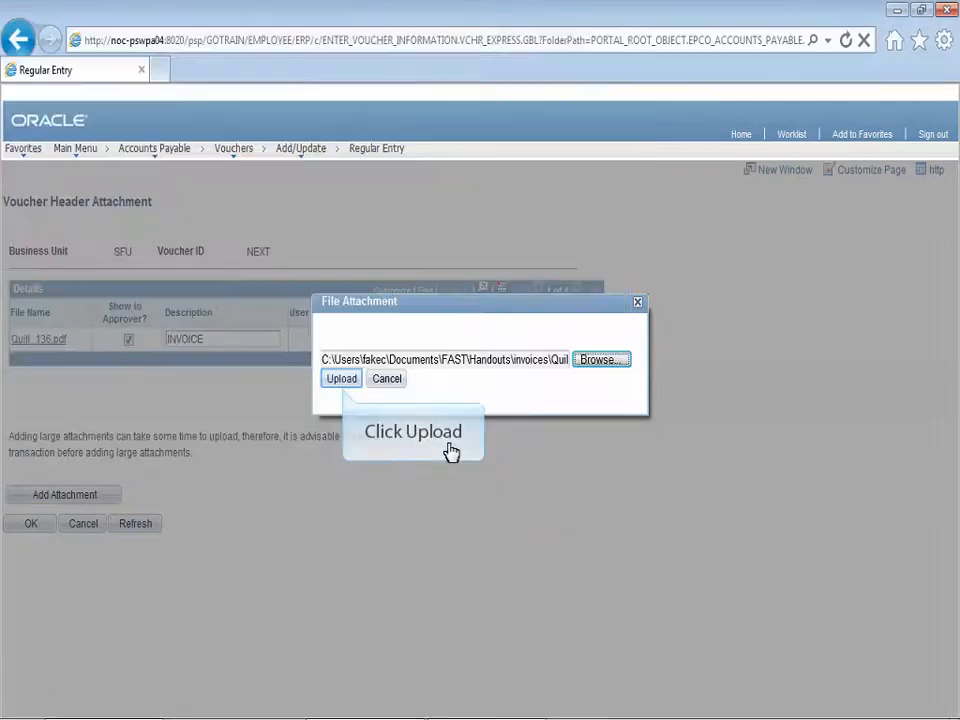
pyautogui.click(337, 382)
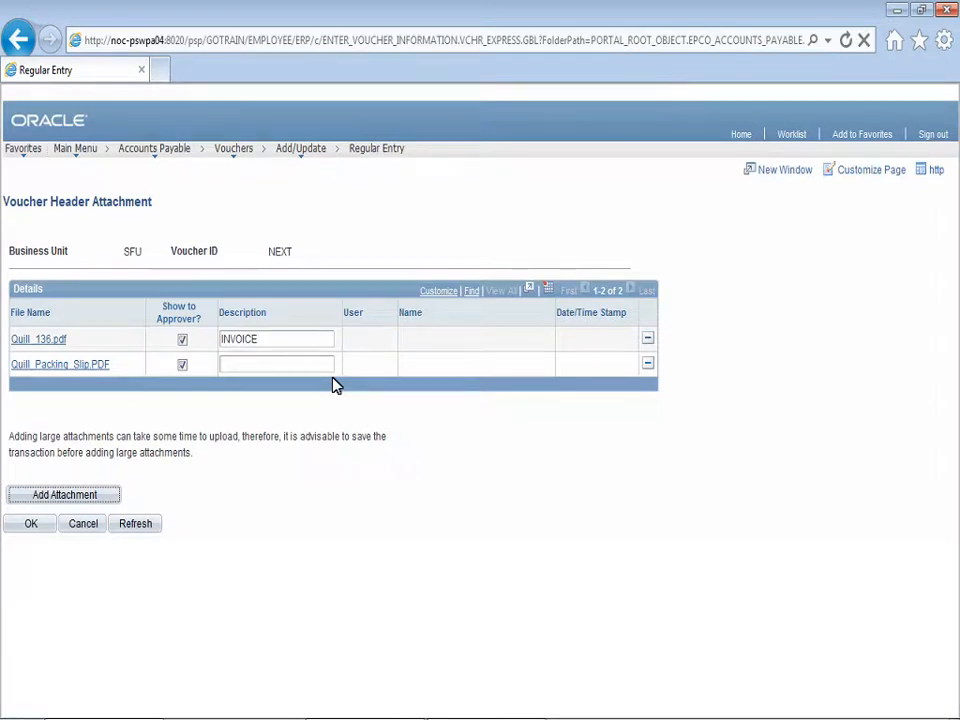
# Step: Hide the packing slip attachment from the approver, describe it as PACKING SLIP, and accept the voucher attachments
pyautogui.click(182, 365)
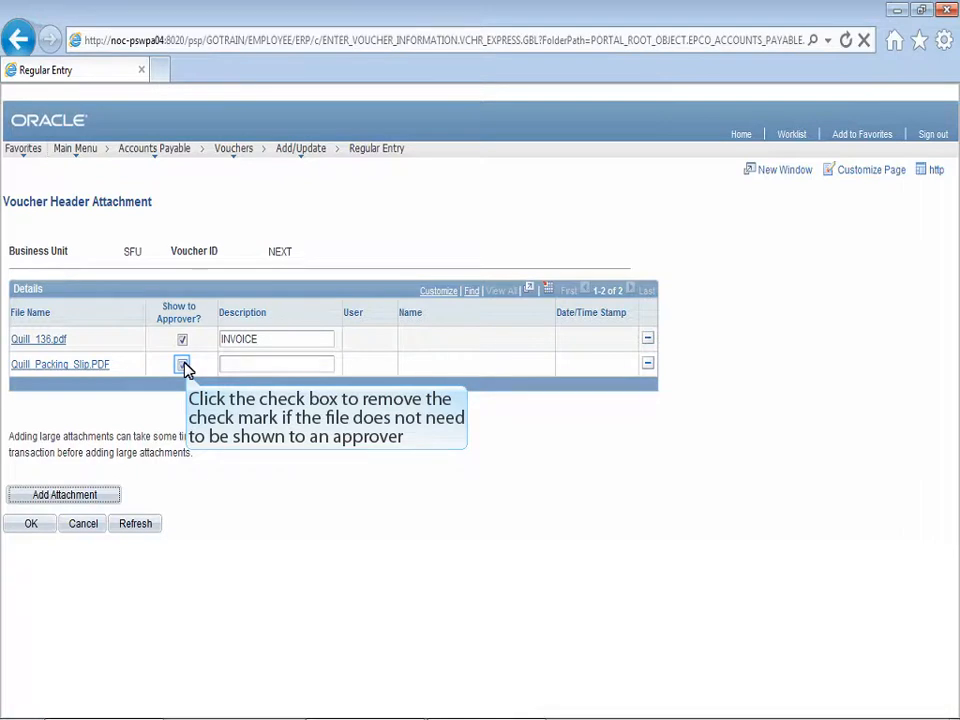
pyautogui.click(184, 366)
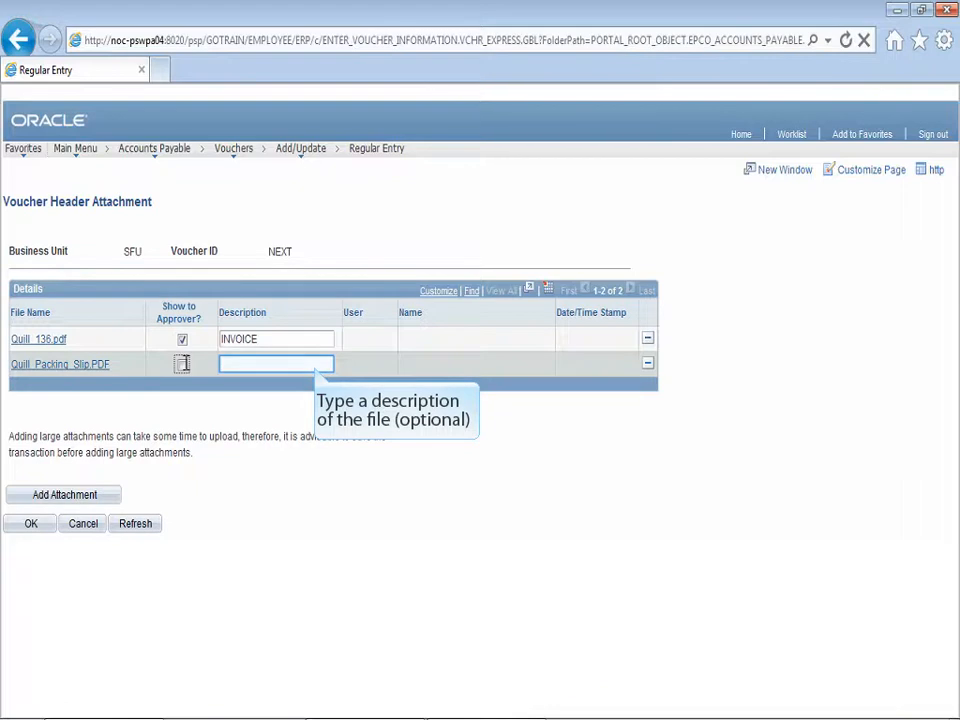
pyautogui.click(224, 364)
pyautogui.write('PACKING S')
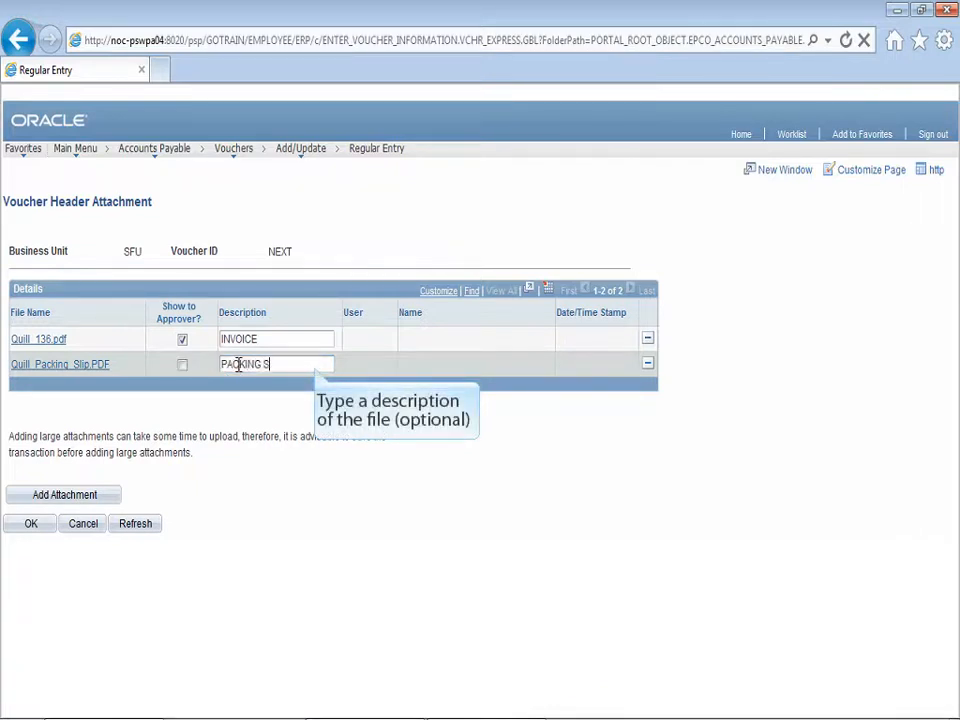
pyautogui.write('LIP')
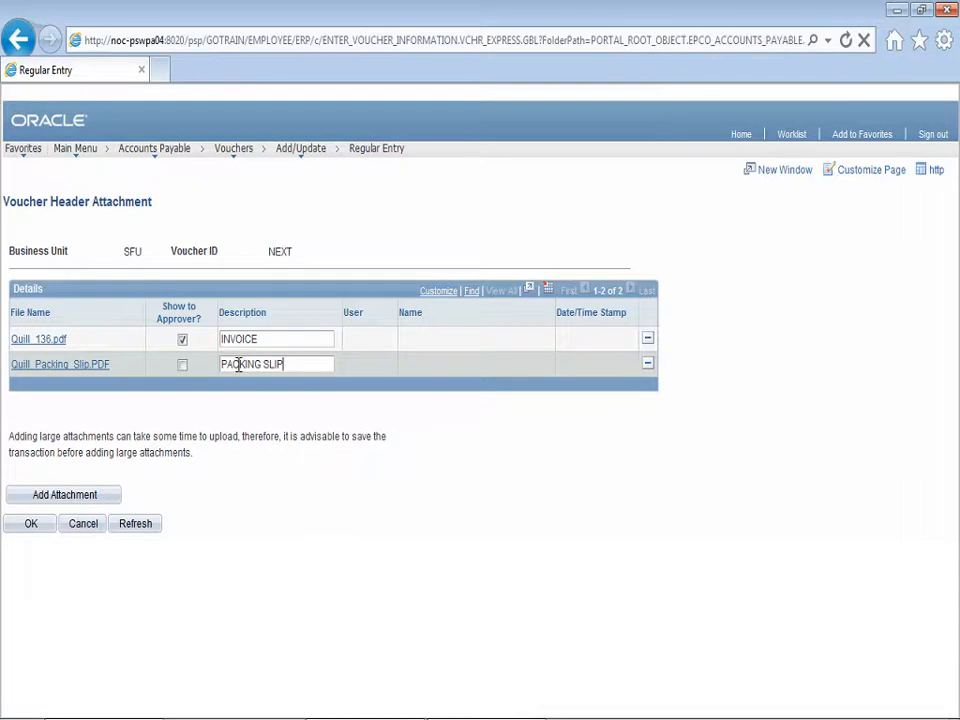
pyautogui.click(31, 526)
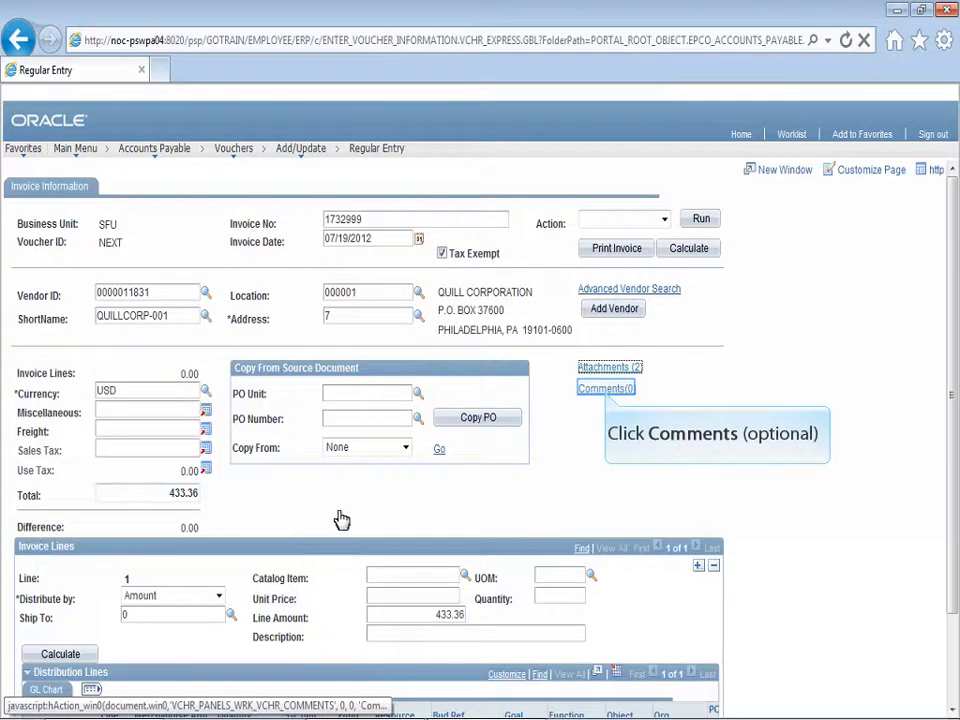
# Step: Add the voucher comment "ADD COMMENTS HERE. THIS IS AN OPTIONAL STEP." and accept it
pyautogui.click(606, 390)
pyautogui.write('ADD ')
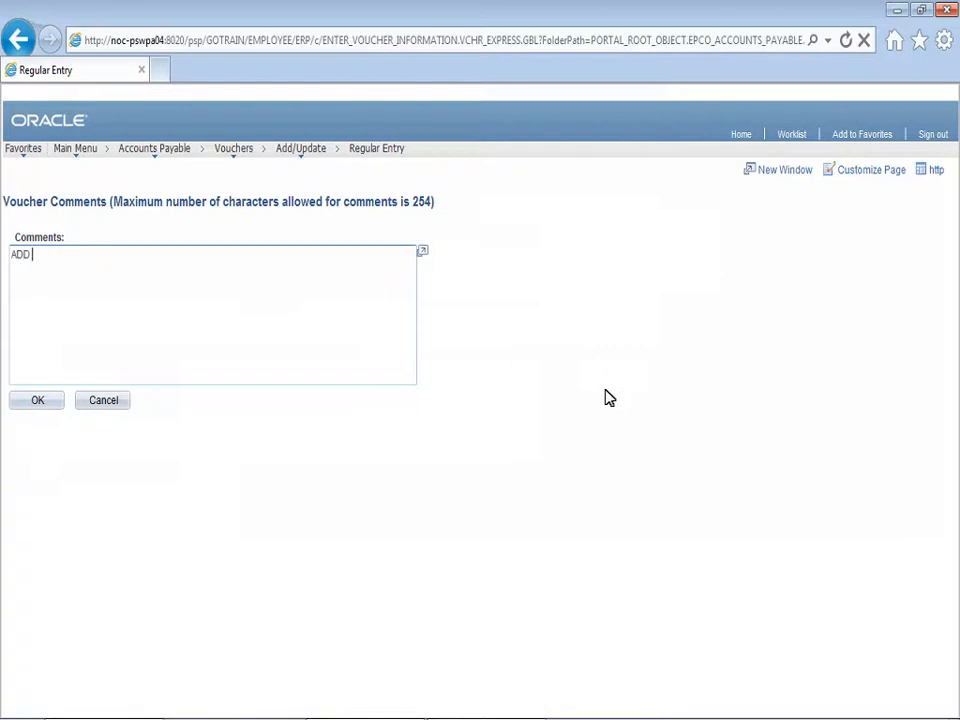
pyautogui.write('COMMENTS HERE. THIS IS AN ')
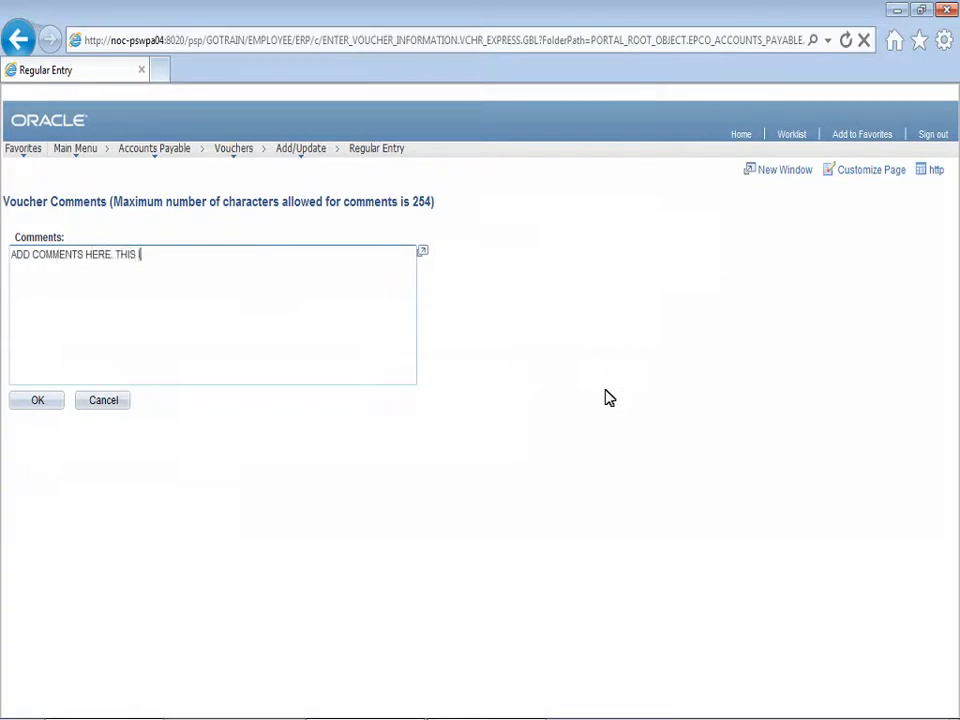
pyautogui.write('OPTIONAL STEP.')
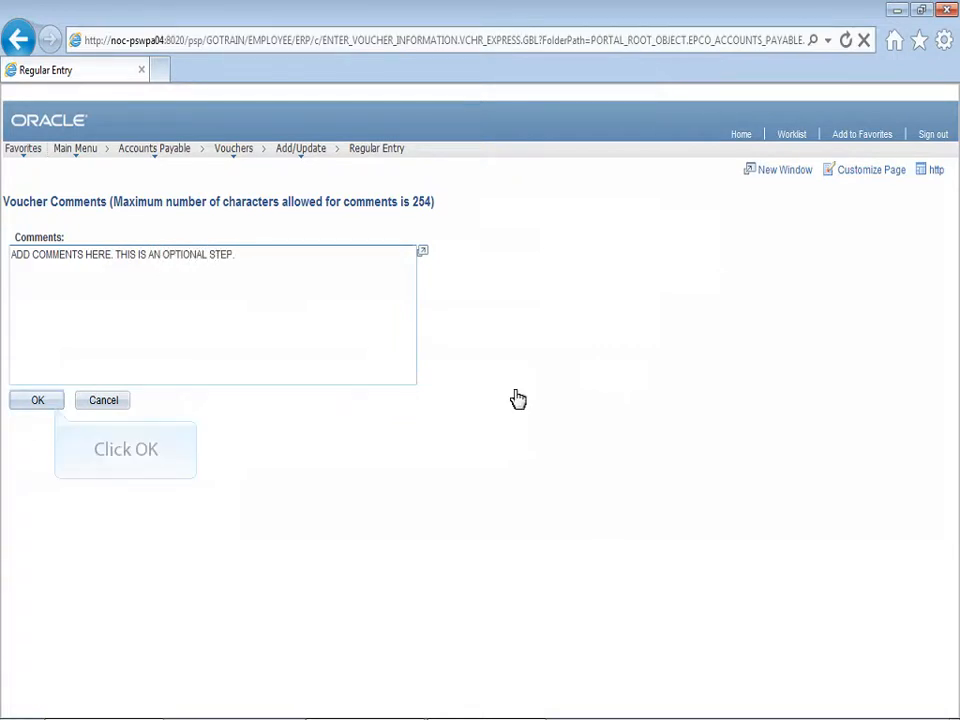
pyautogui.click(42, 400)
# Step: Enter 220-07-023 as the description of invoice line 1
pyautogui.scroll(-1, 628, 508)
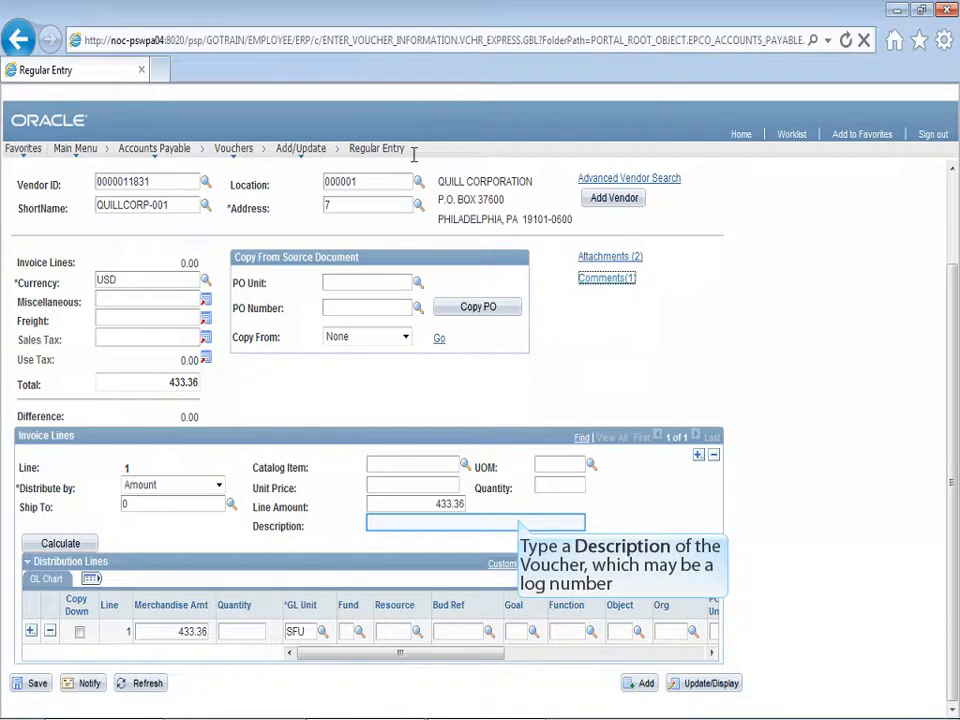
pyautogui.click(519, 521)
pyautogui.write('220-07-')
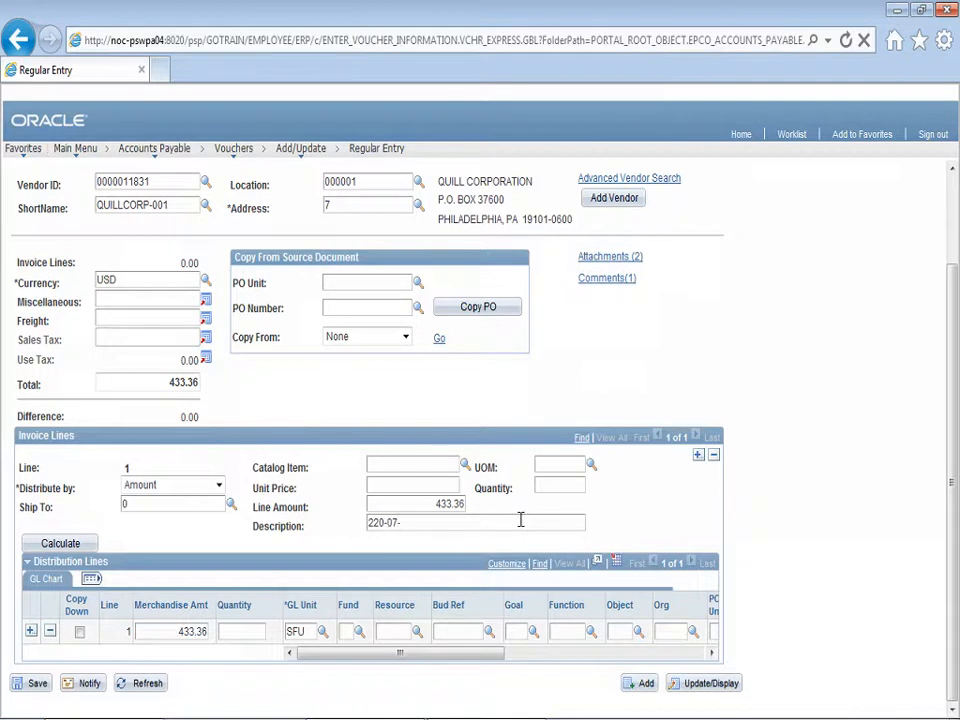
pyautogui.write('023')
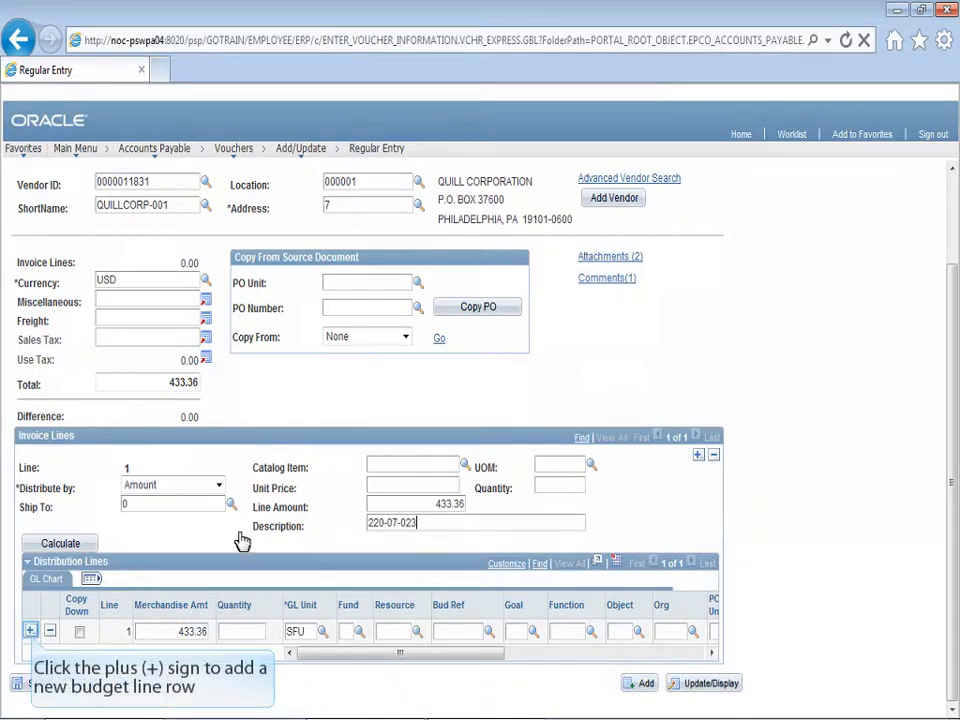
# Step: Add one distribution row and split the merchandise amount into 333.36 on line 1 and 100.00 on line 2
pyautogui.click(31, 632)
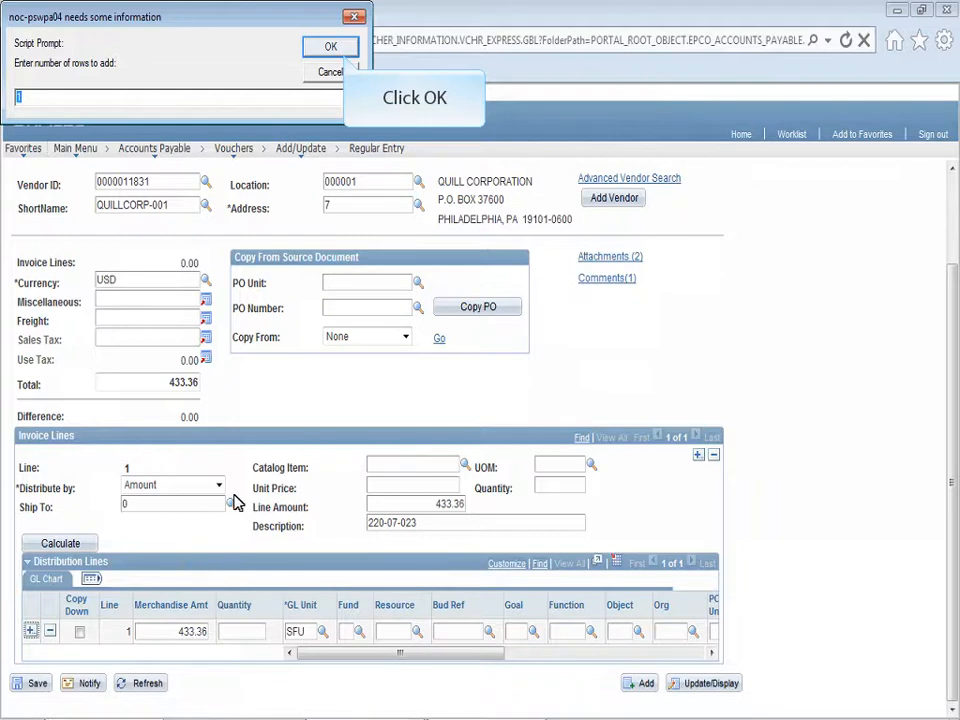
pyautogui.click(328, 47)
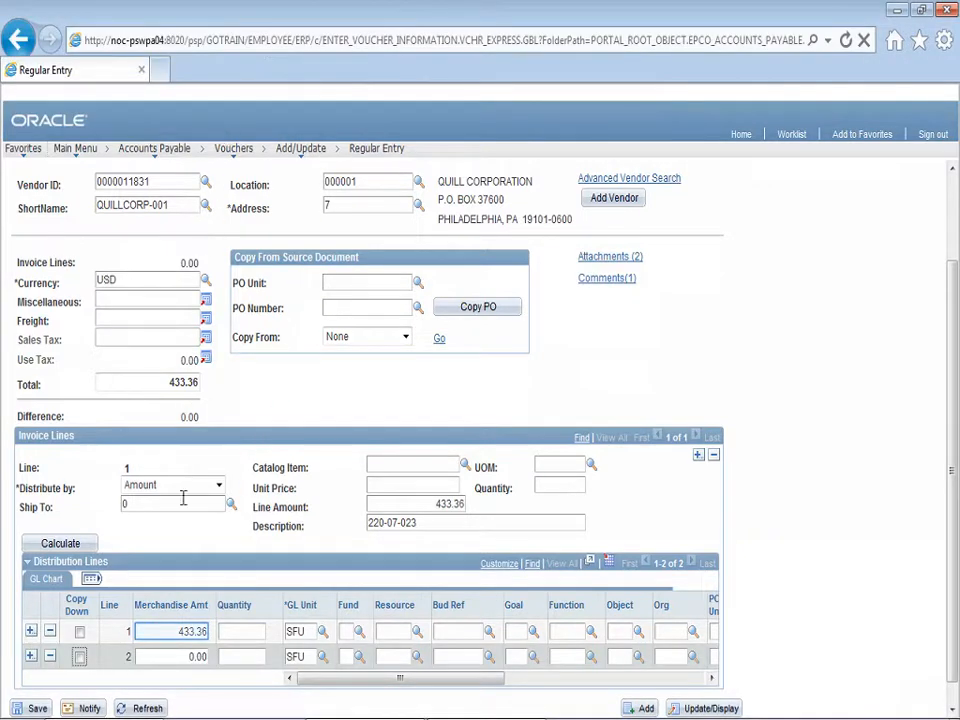
pyautogui.click(181, 631)
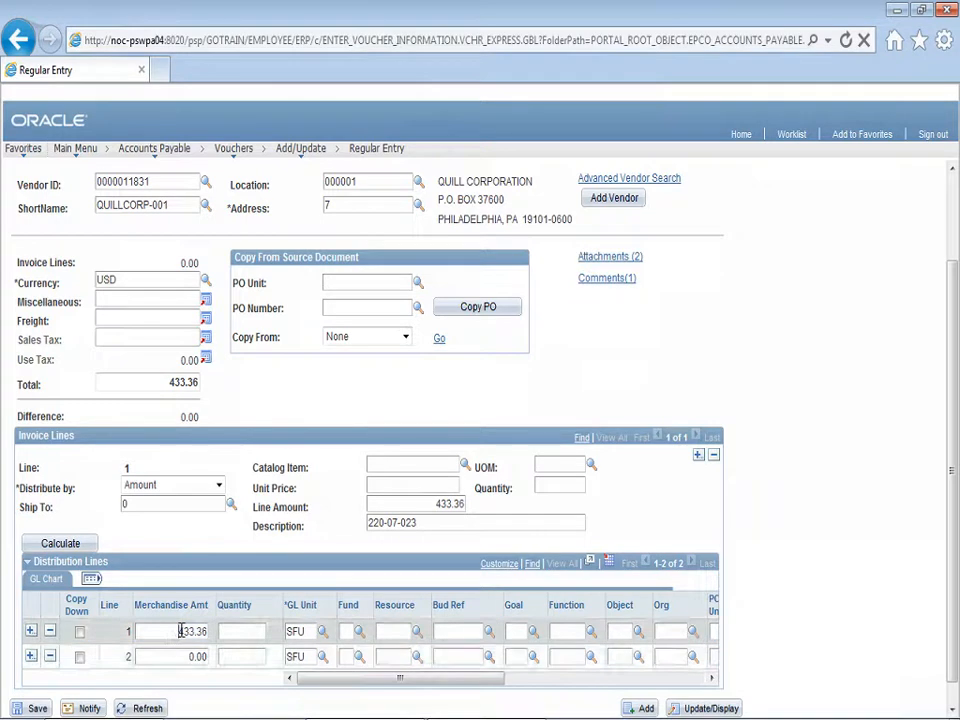
pyautogui.moveTo(180, 631); pyautogui.dragTo(186, 631)
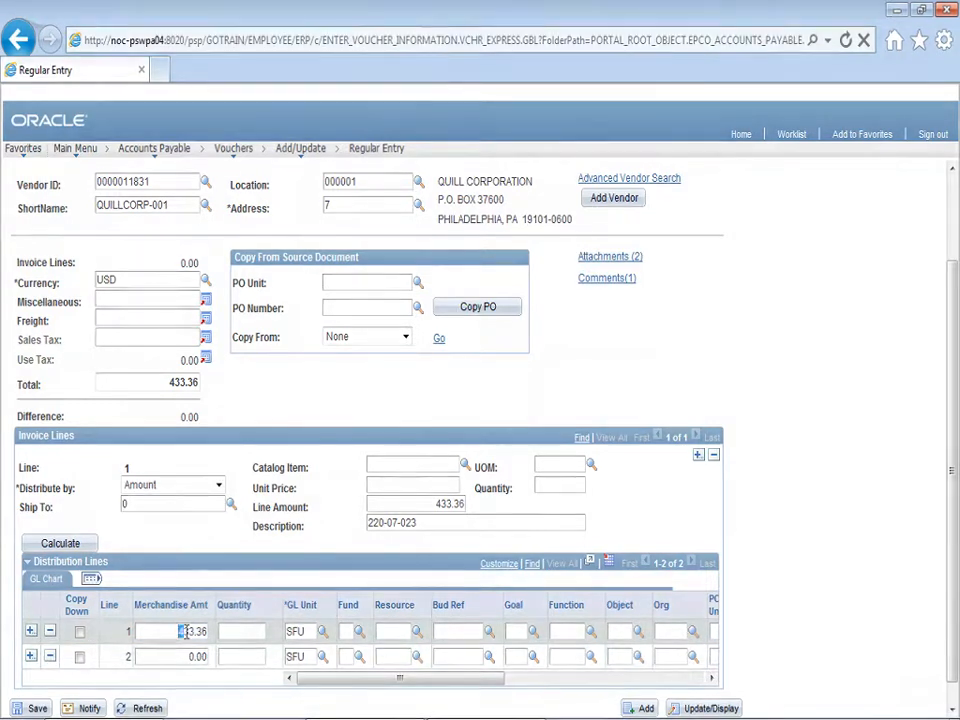
pyautogui.write('3')
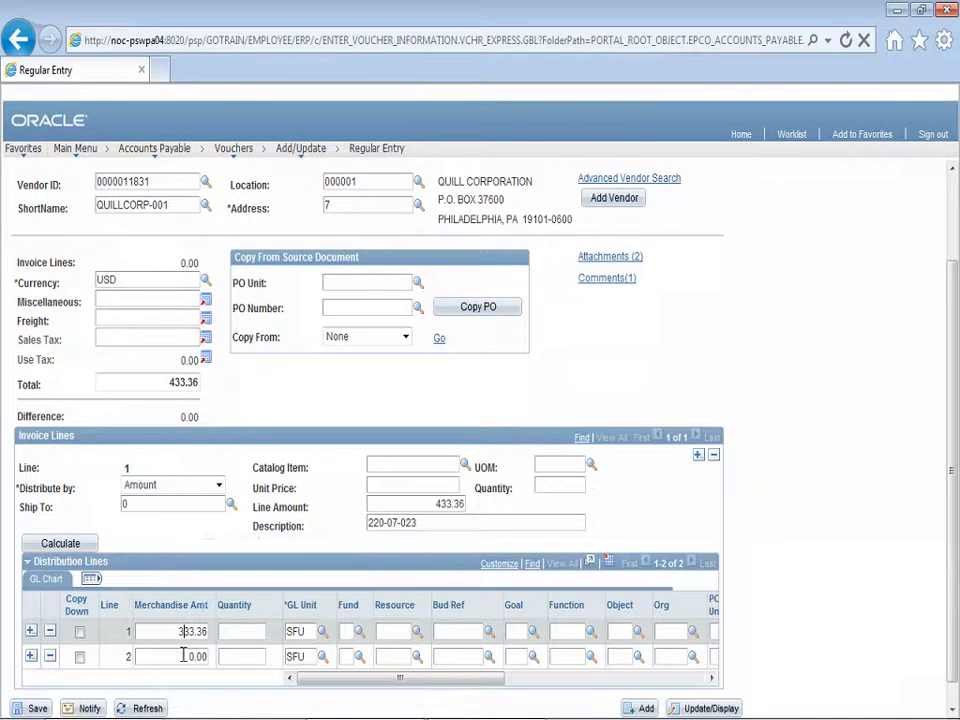
pyautogui.click(183, 656)
pyautogui.write('10')
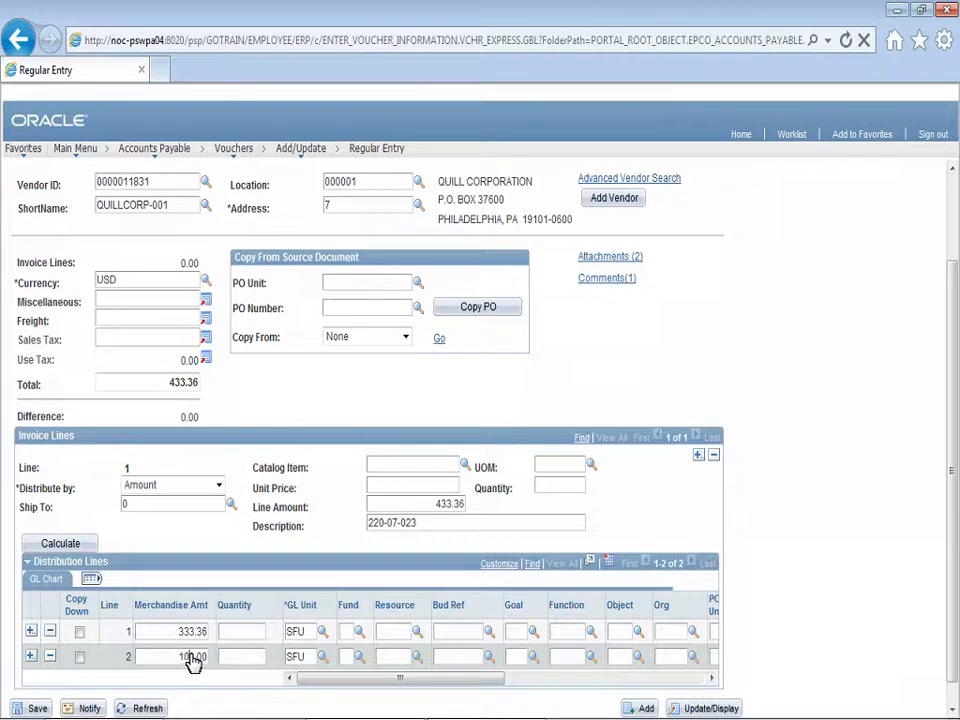
# Step: Code distribution line 1 with fund 01 (General Fund), resource 00000 (Unrestricted Resources) and budget reference 2013
pyautogui.click(359, 636)
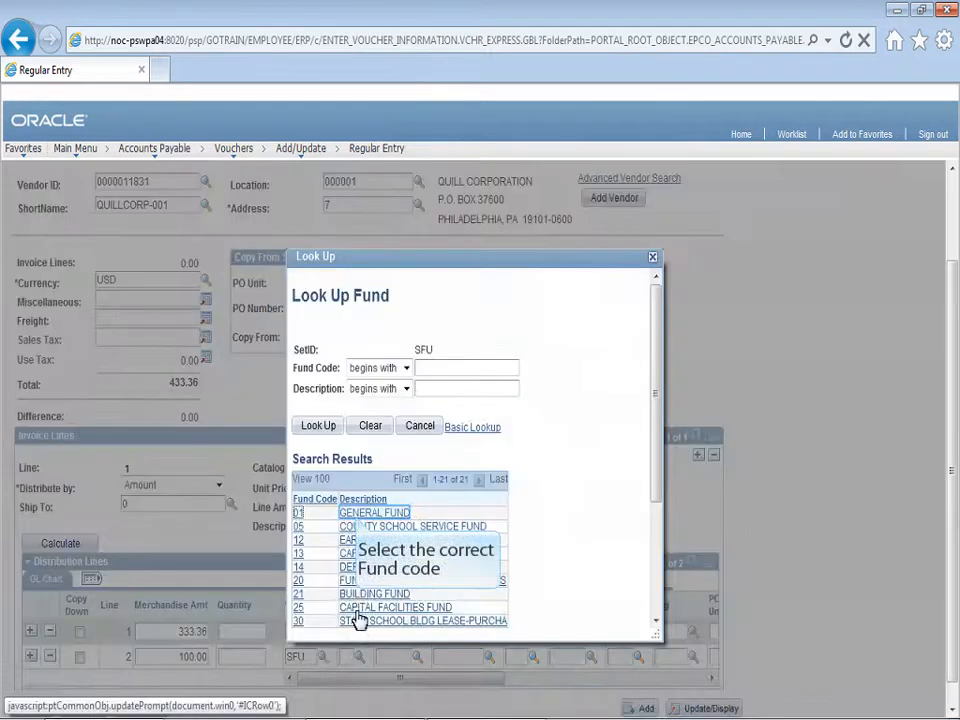
pyautogui.click(359, 520)
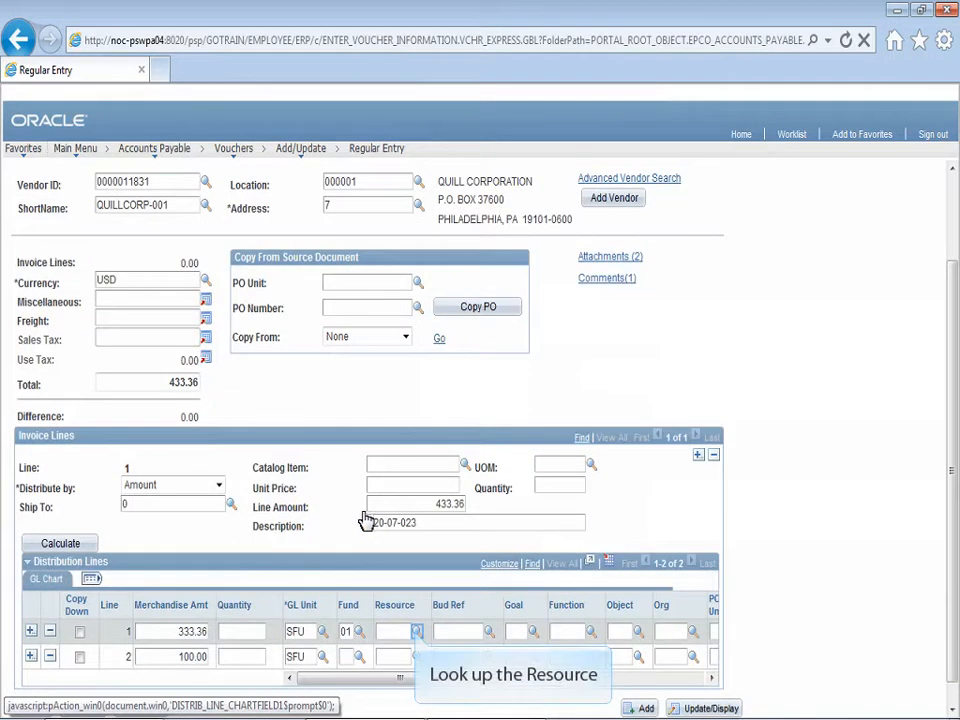
pyautogui.click(416, 632)
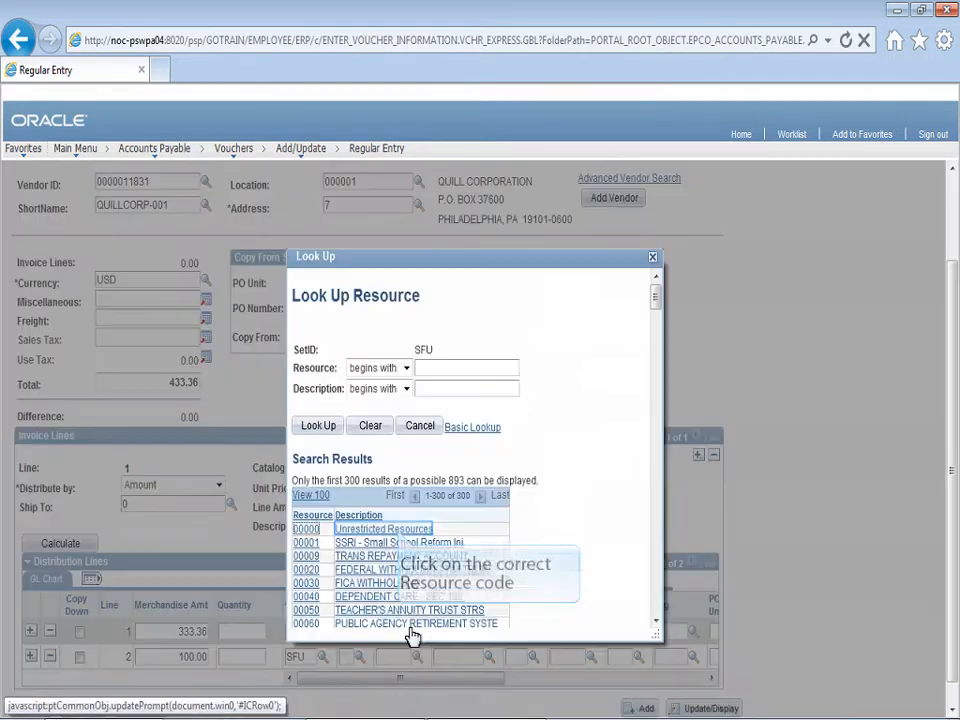
pyautogui.click(397, 533)
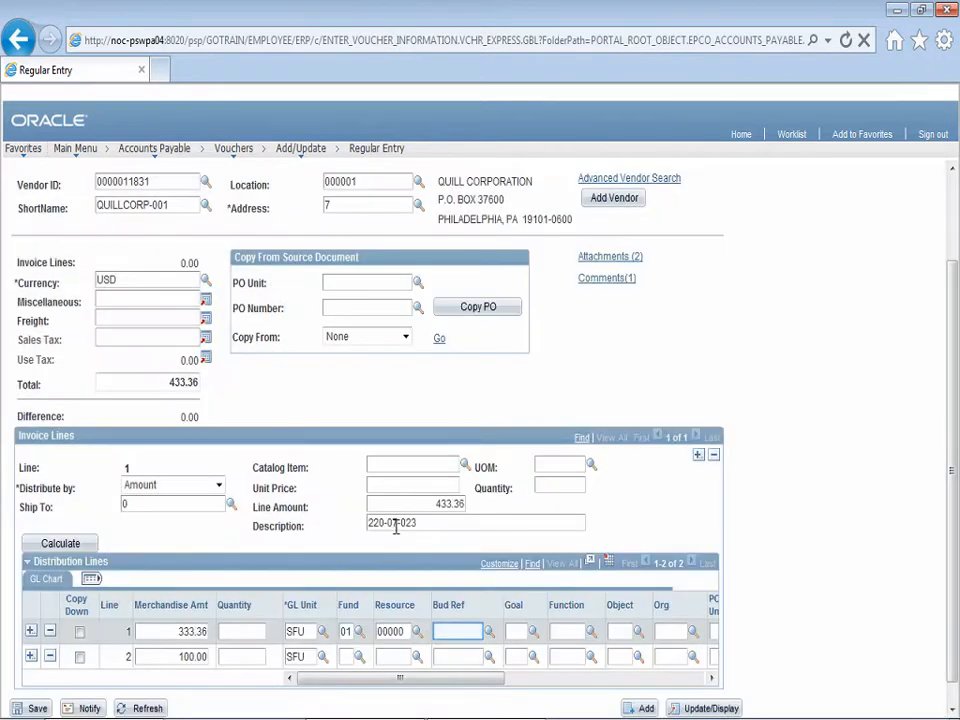
pyautogui.write('2013')
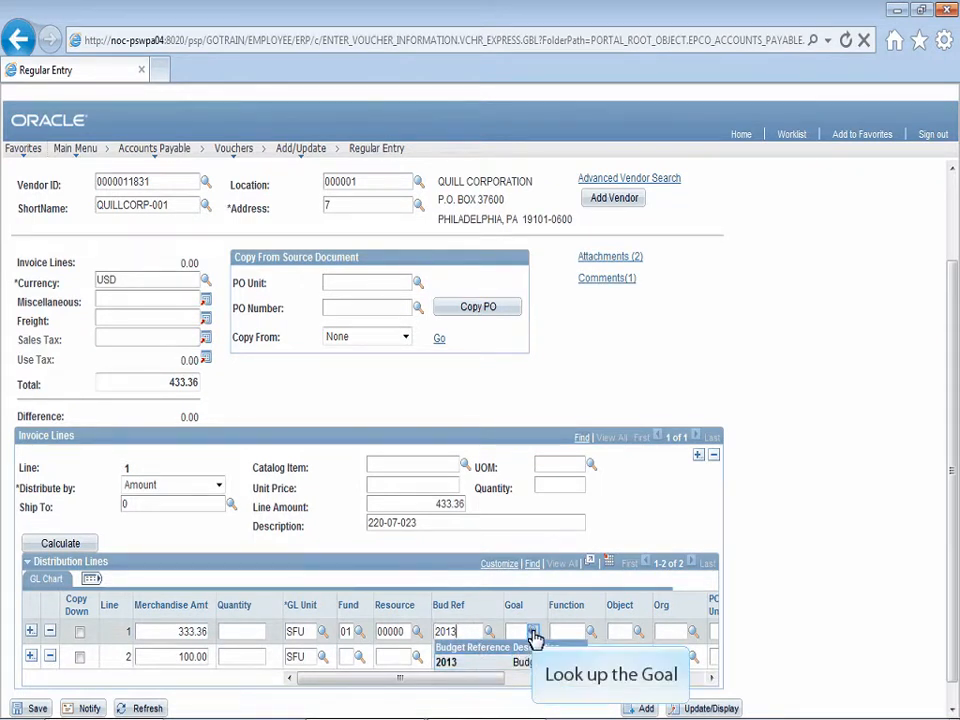
# Step: Look up and assign goal 0000 (Undistributed) and function 7700 (Data Processing Services) to distribution line 1
pyautogui.click(533, 633)
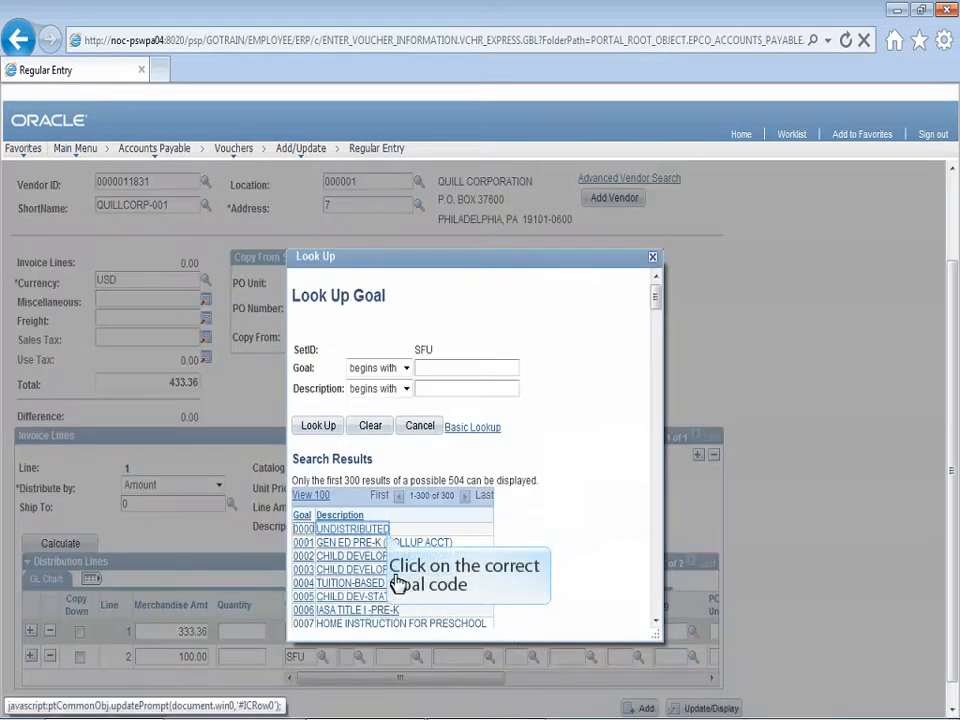
pyautogui.click(386, 532)
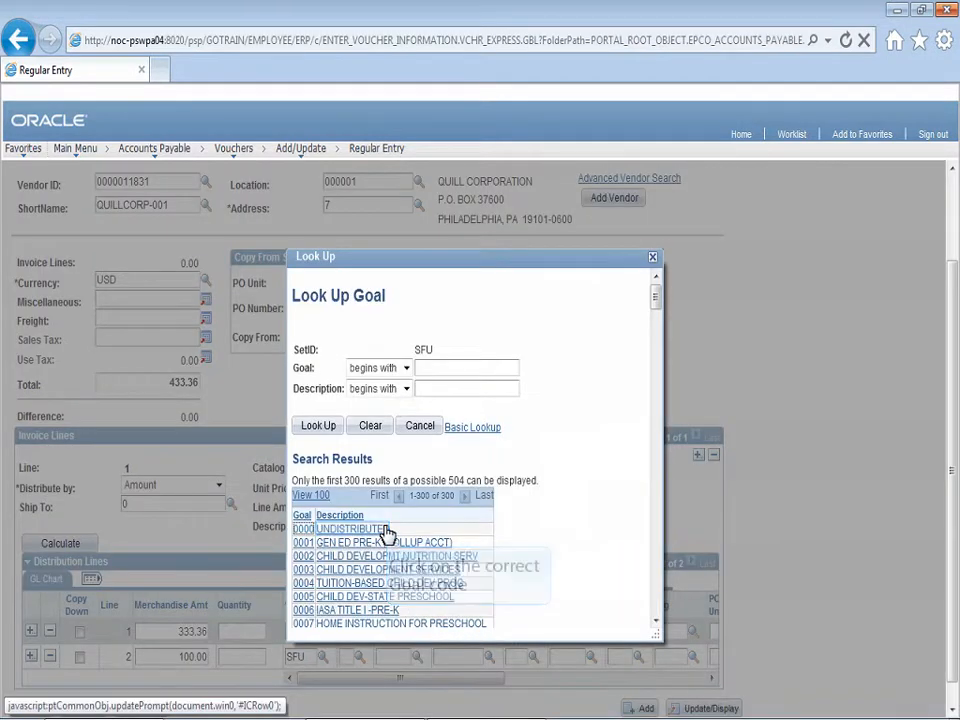
pyautogui.click(591, 631)
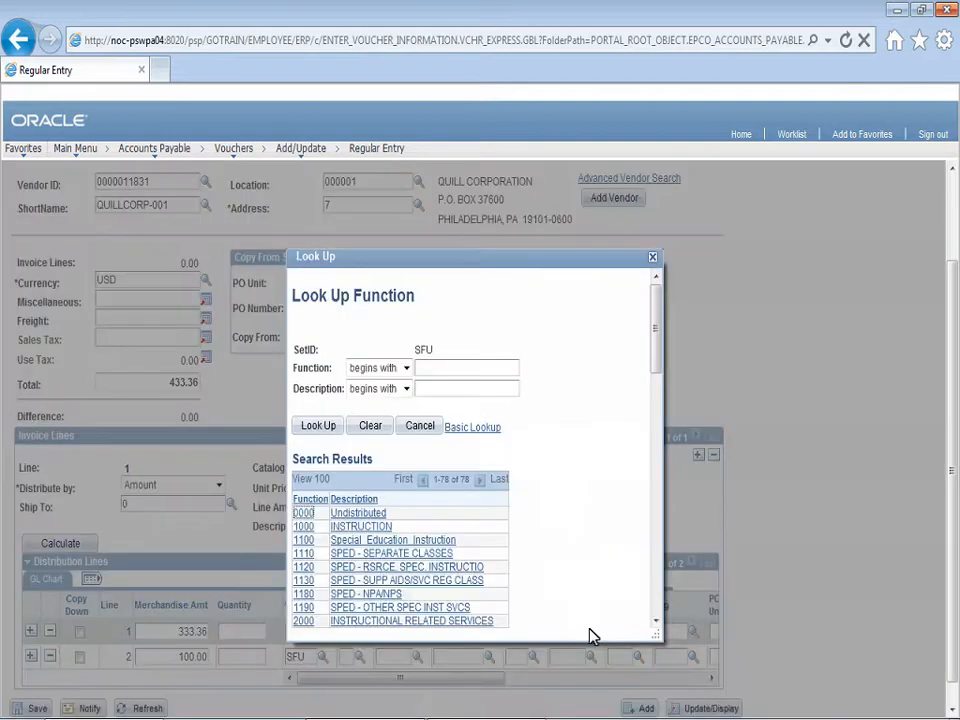
pyautogui.moveTo(655, 340); pyautogui.dragTo(669, 527)
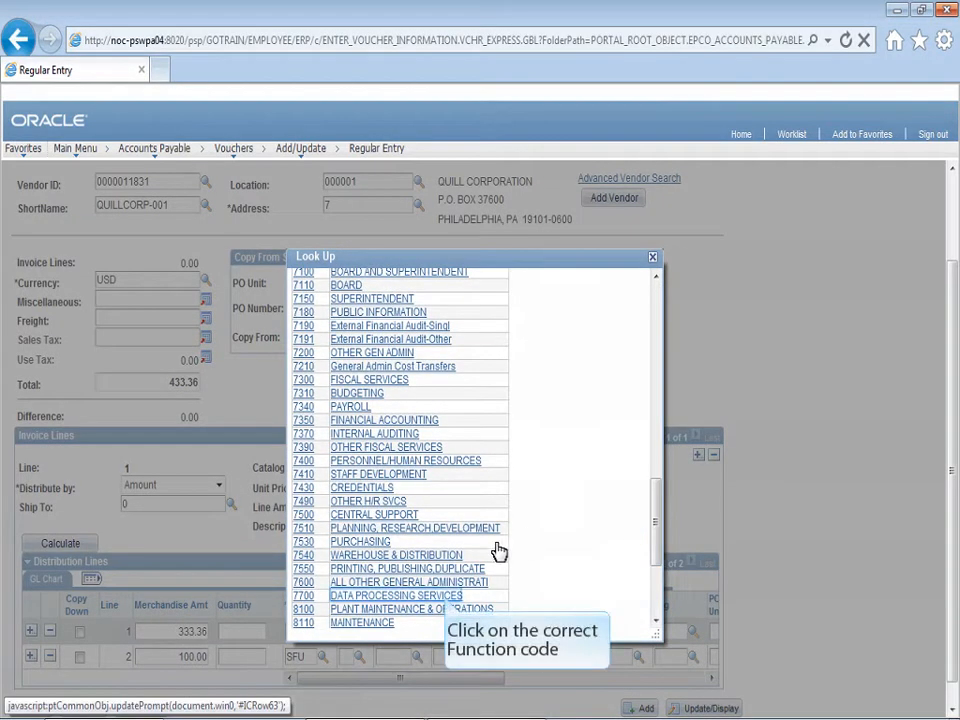
pyautogui.click(445, 597)
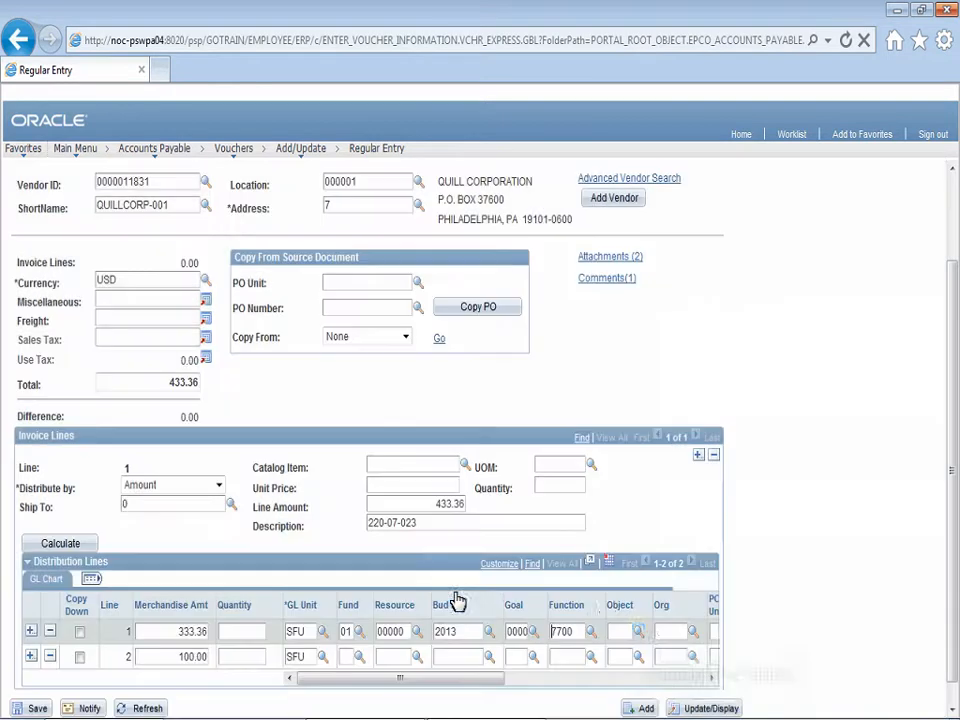
# Step: Assign object 4313 (Supplies) and organization 220 (Information Technology Dept) to distribution line 1
pyautogui.click(640, 634)
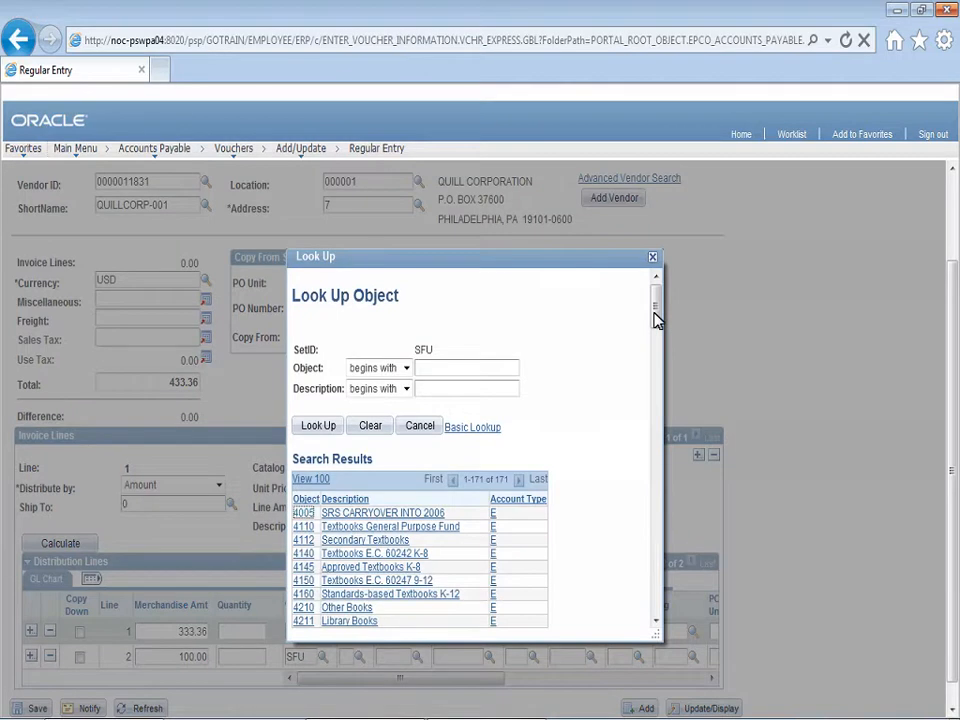
pyautogui.moveTo(657, 318); pyautogui.dragTo(656, 358)
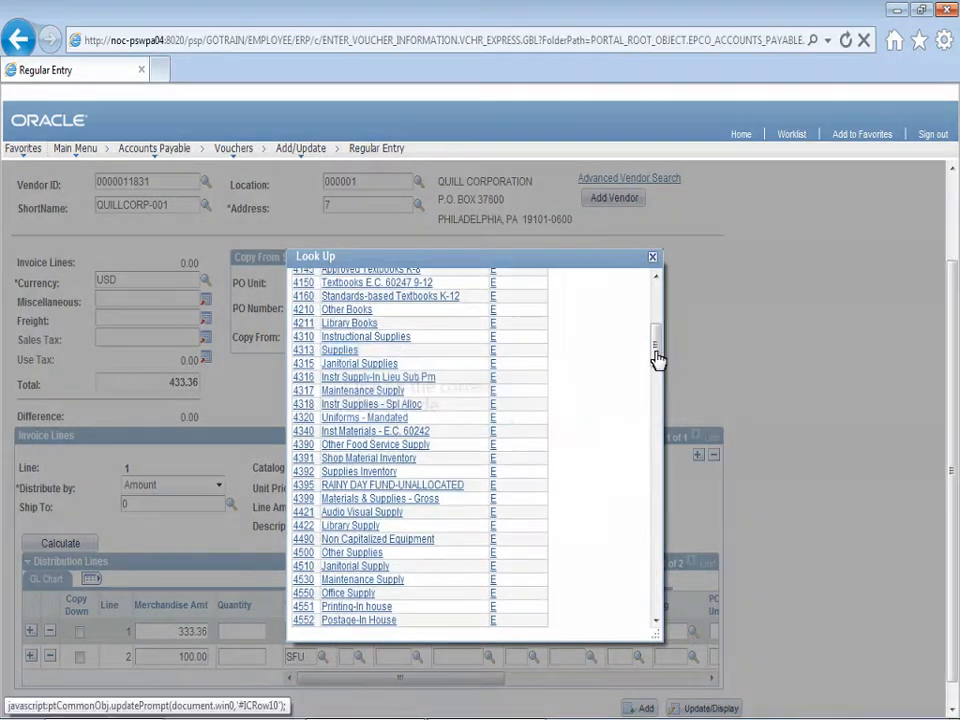
pyautogui.click(345, 352)
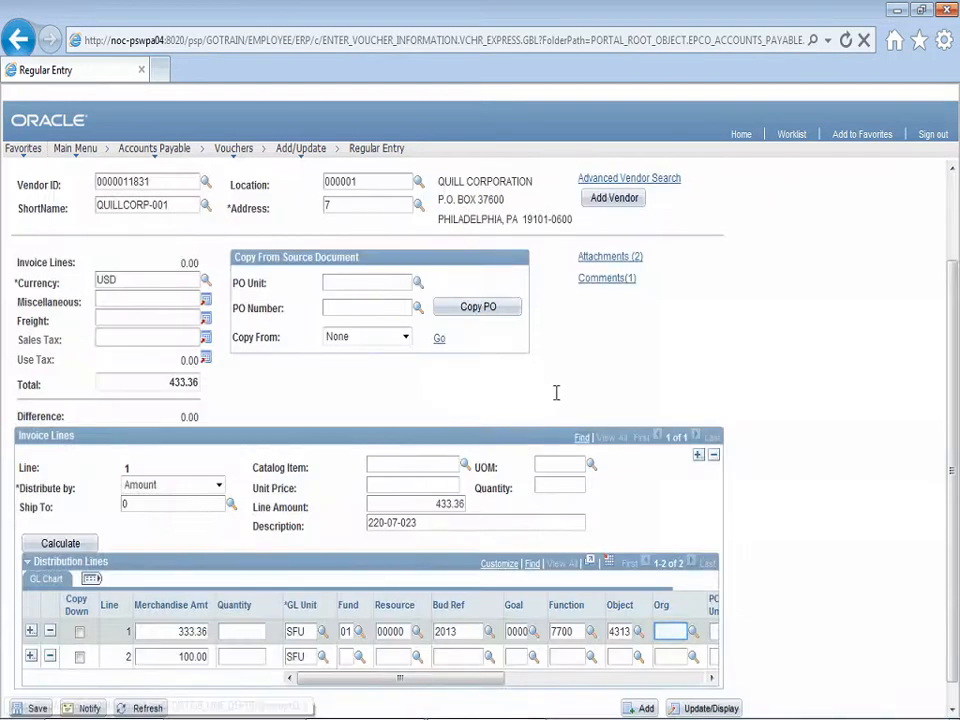
pyautogui.click(670, 630)
pyautogui.write('22')
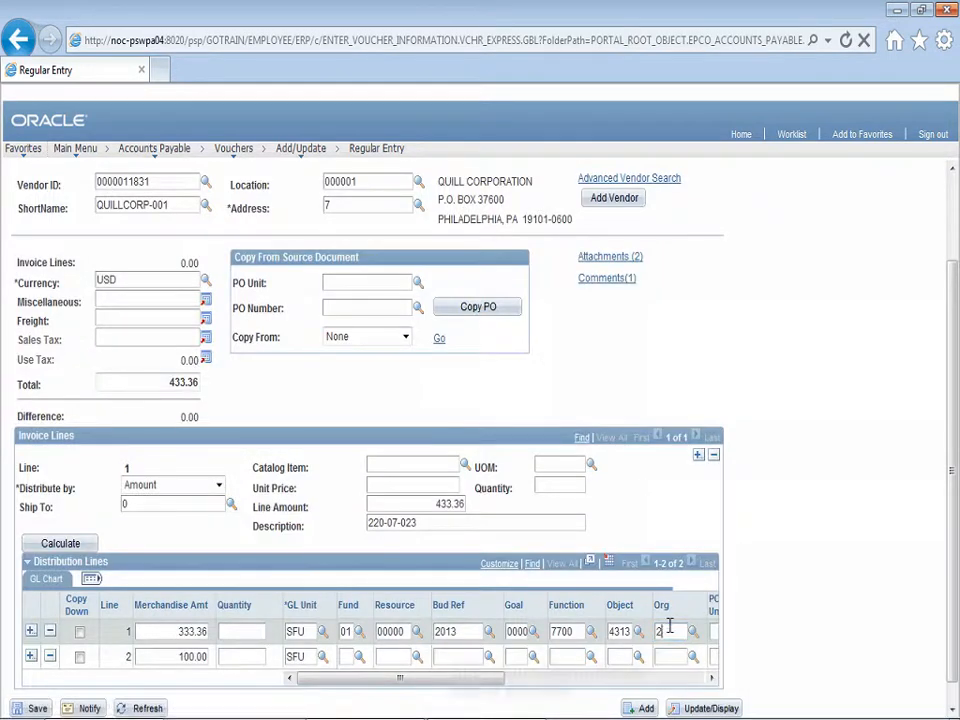
pyautogui.write('0')
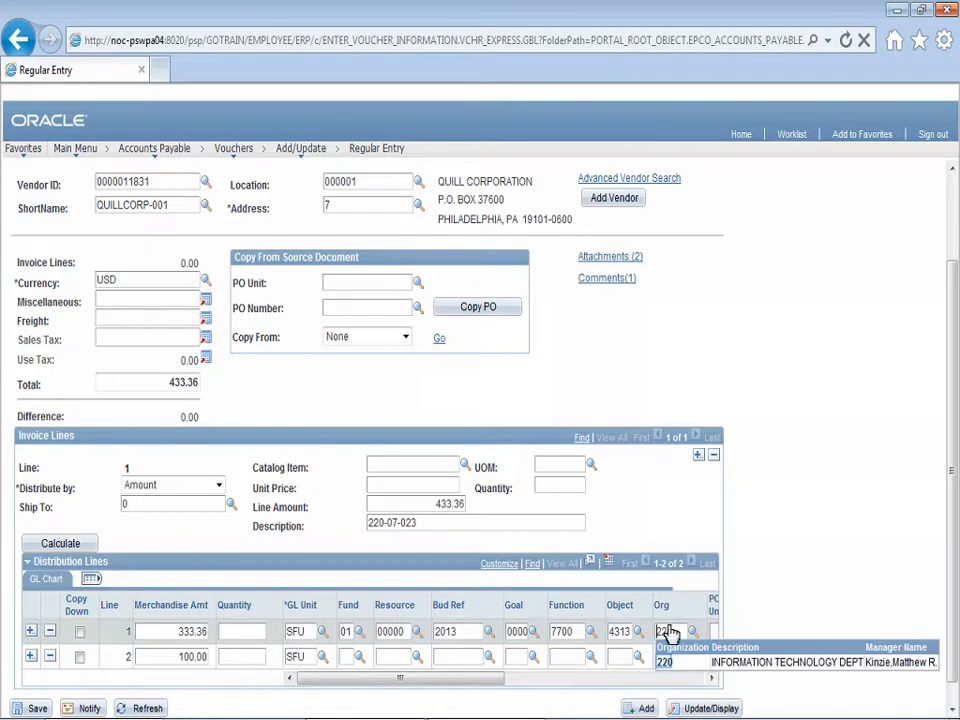
pyautogui.click(672, 661)
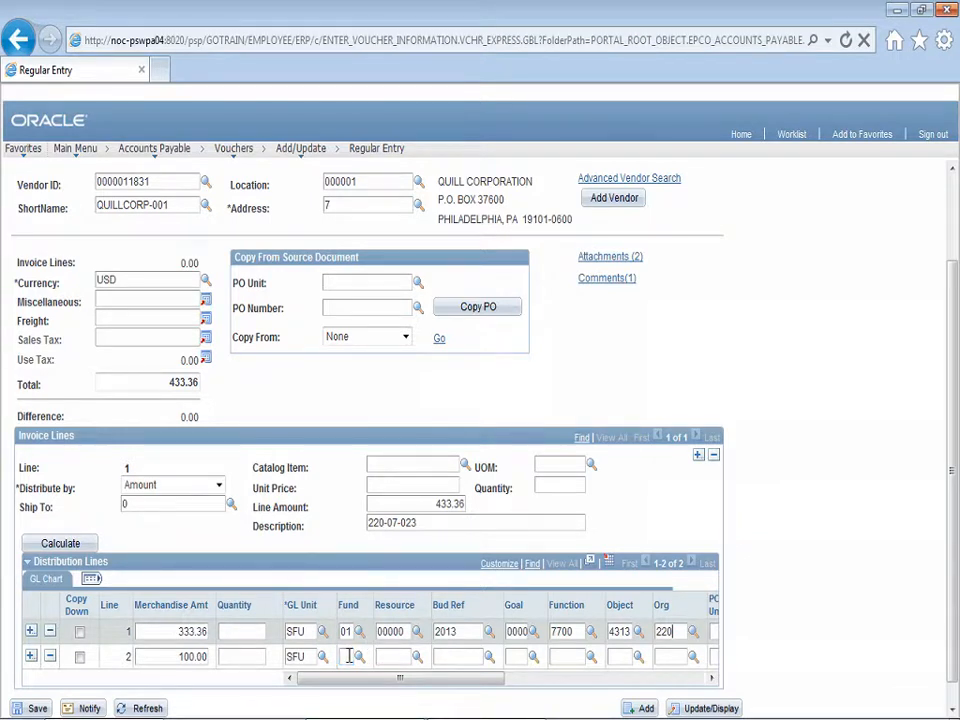
# Step: Enter fund 01 and resource 90239 on distribution line 2
pyautogui.click(348, 656)
pyautogui.write('01')
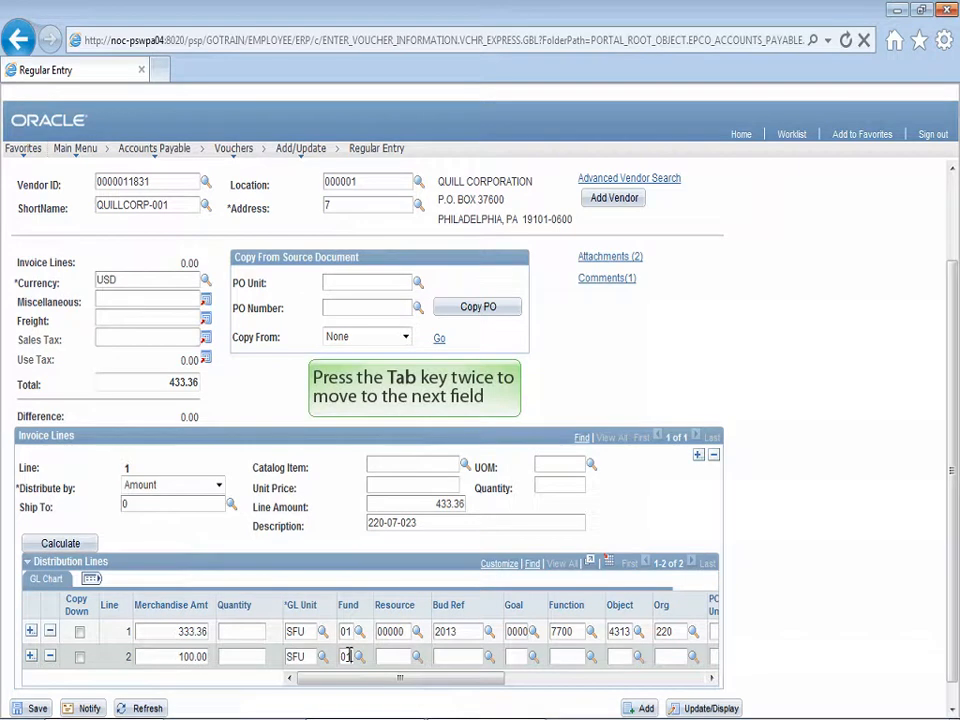
pyautogui.press('Tab')
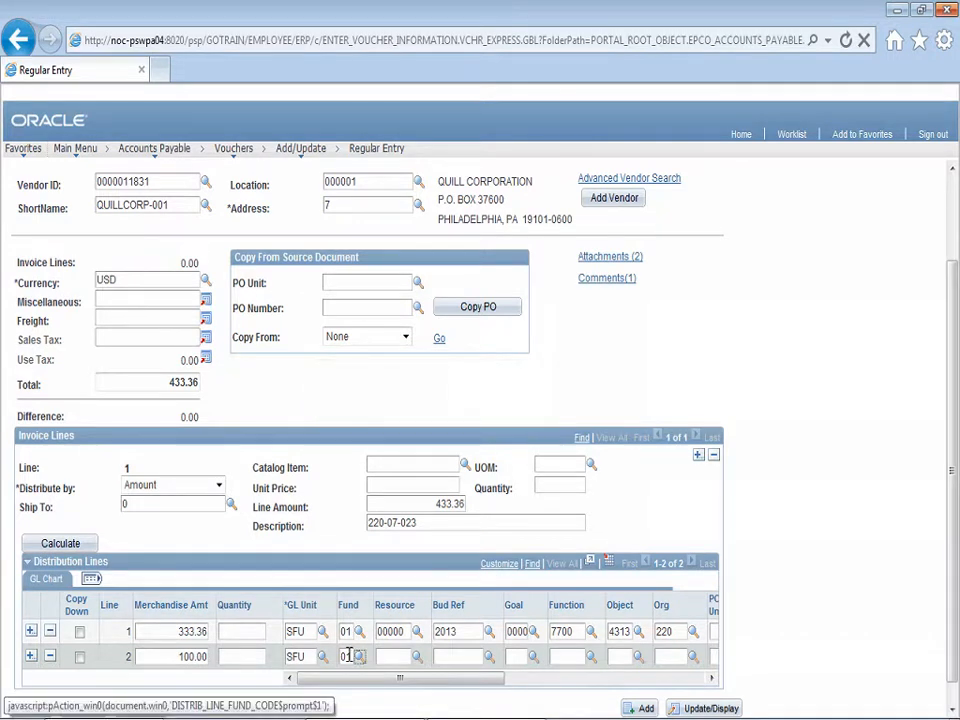
pyautogui.press('Tab')
pyautogui.write('90239')
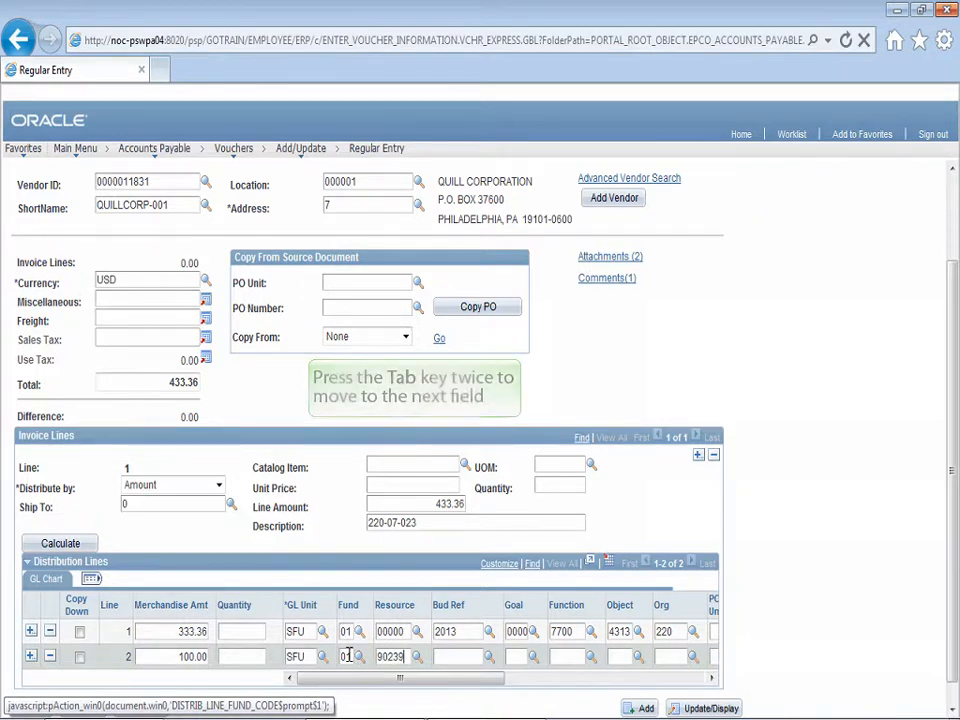
# Step: Enter budget reference 2013 and goal 0000 on distribution line 2
pyautogui.press('Tab')
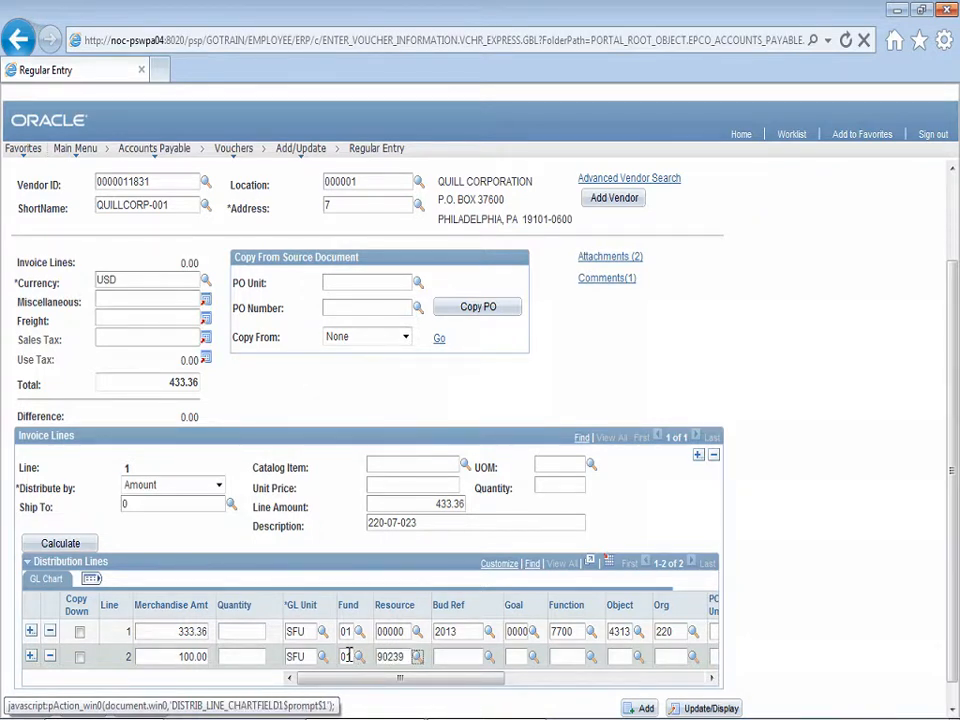
pyautogui.press('Tab')
pyautogui.write('2013')
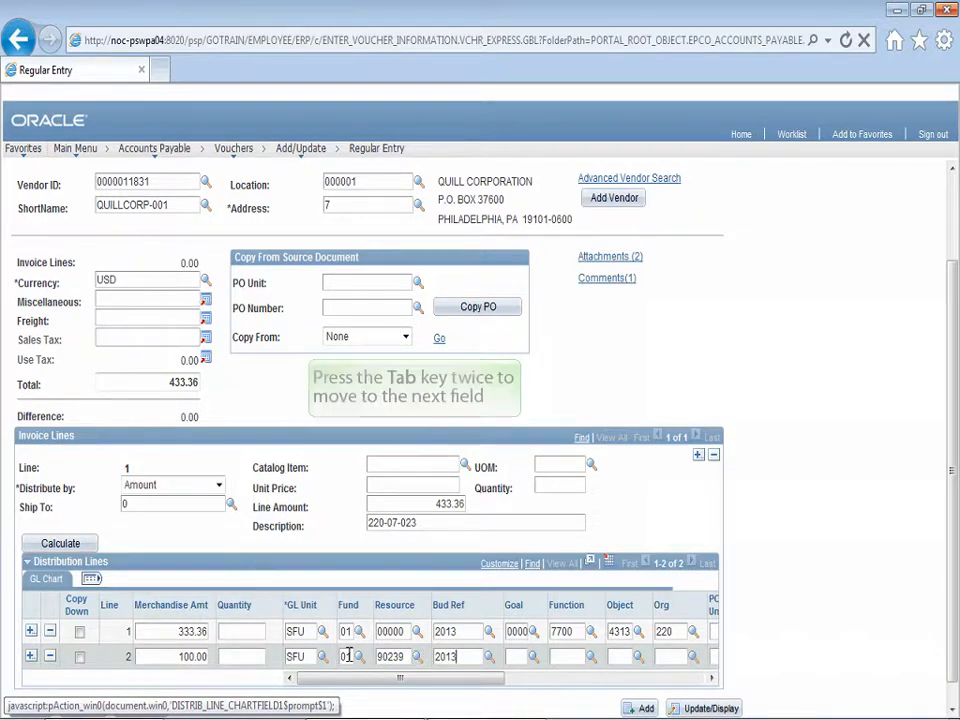
pyautogui.press('Tab')
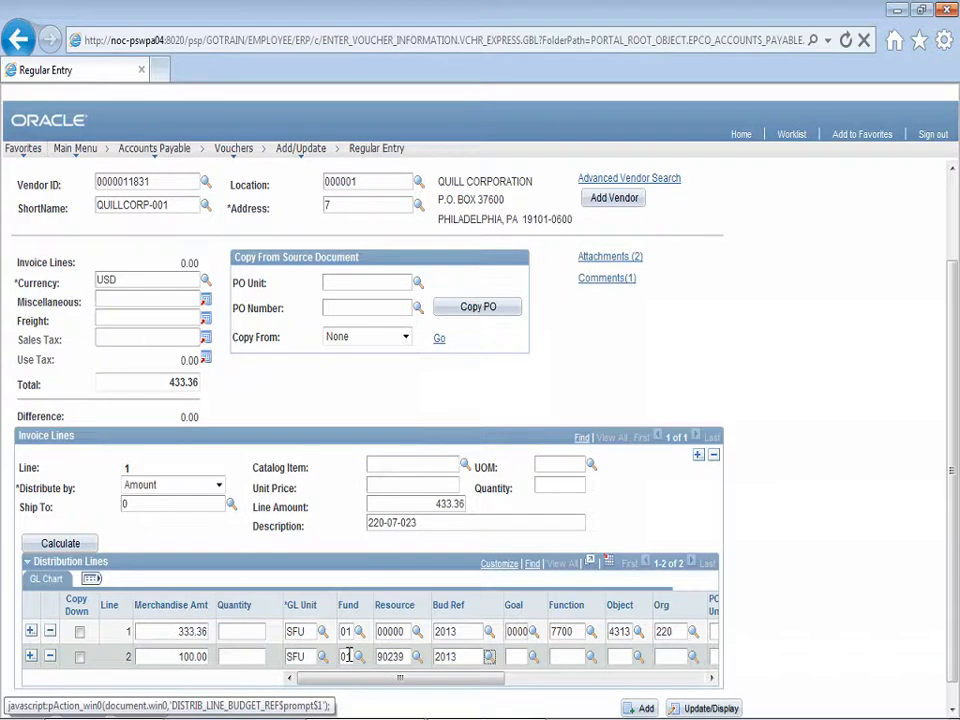
pyautogui.press('Tab')
pyautogui.write('0000')
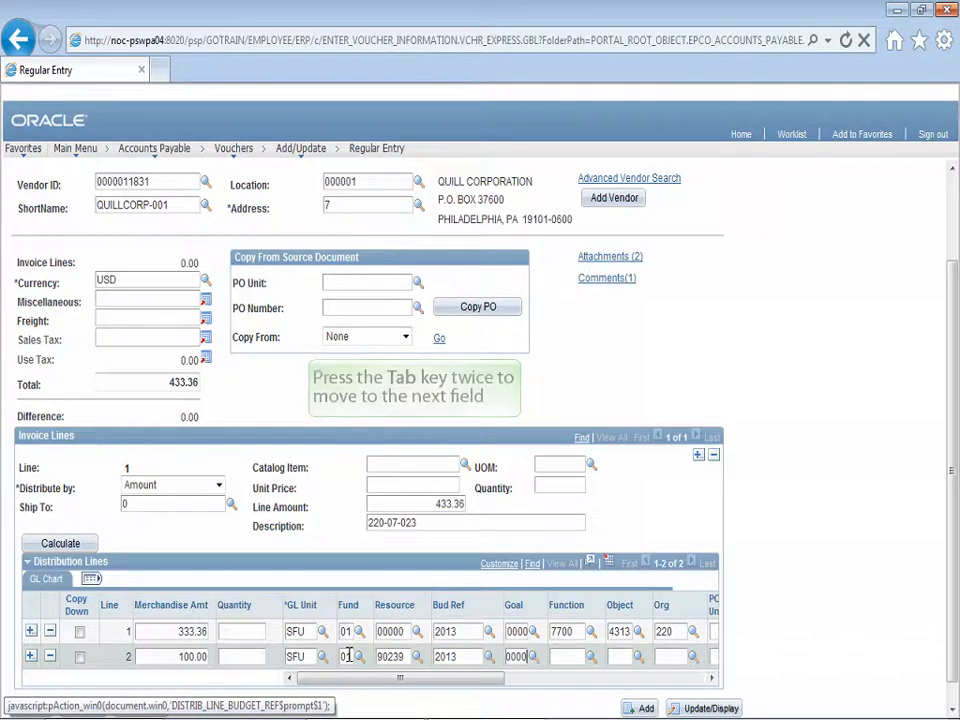
# Step: Enter function 2100 and object 4490 on distribution line 2
pyautogui.press('Tab')
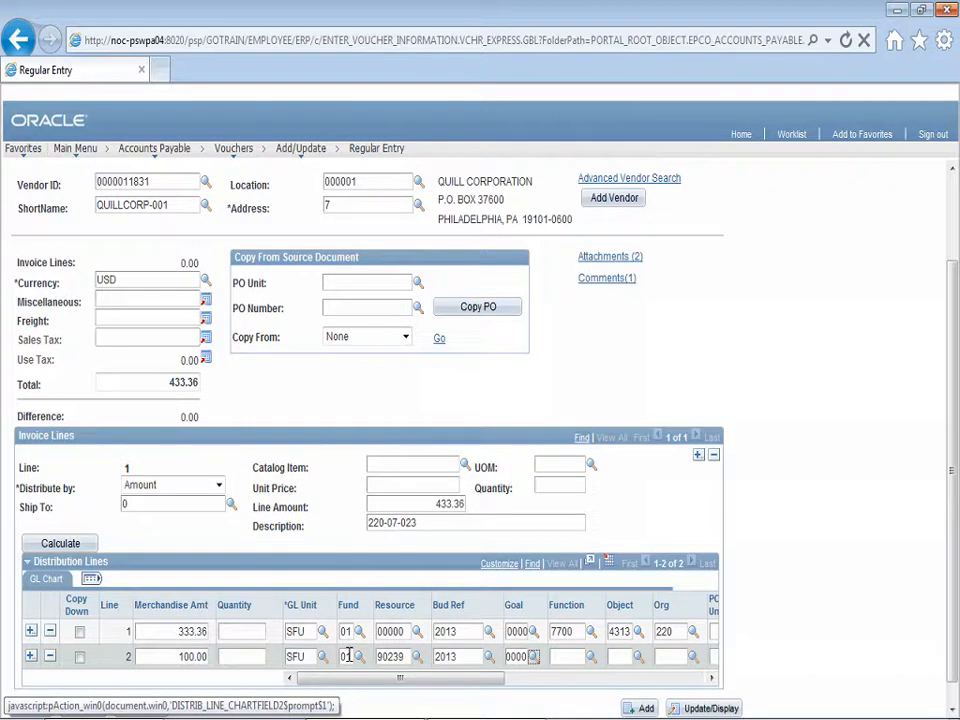
pyautogui.press('Tab')
pyautogui.write('2100')
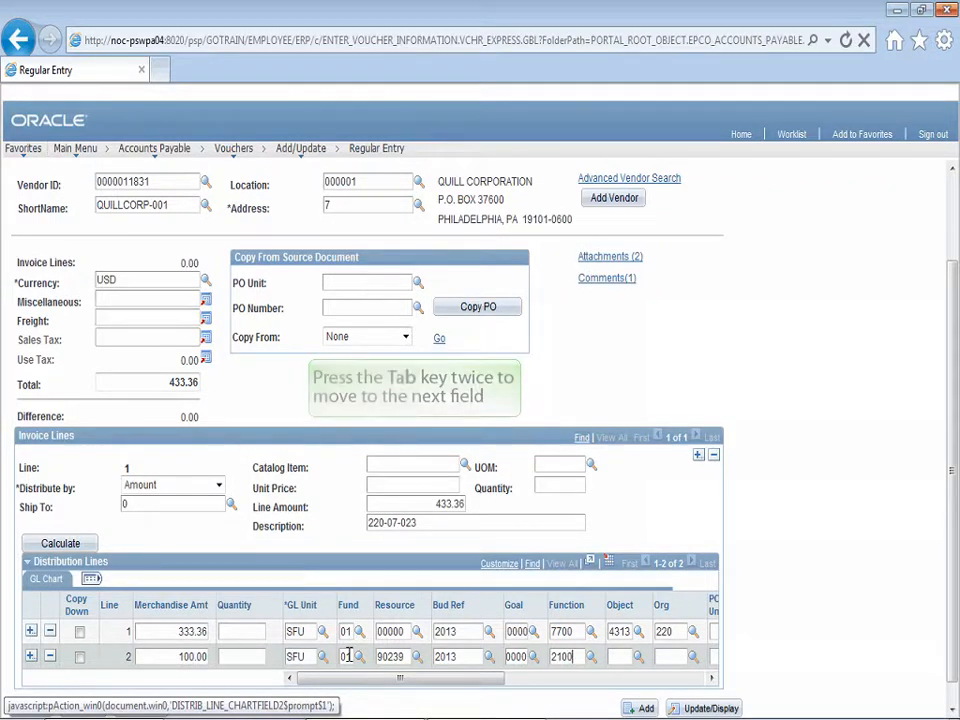
pyautogui.press('Tab')
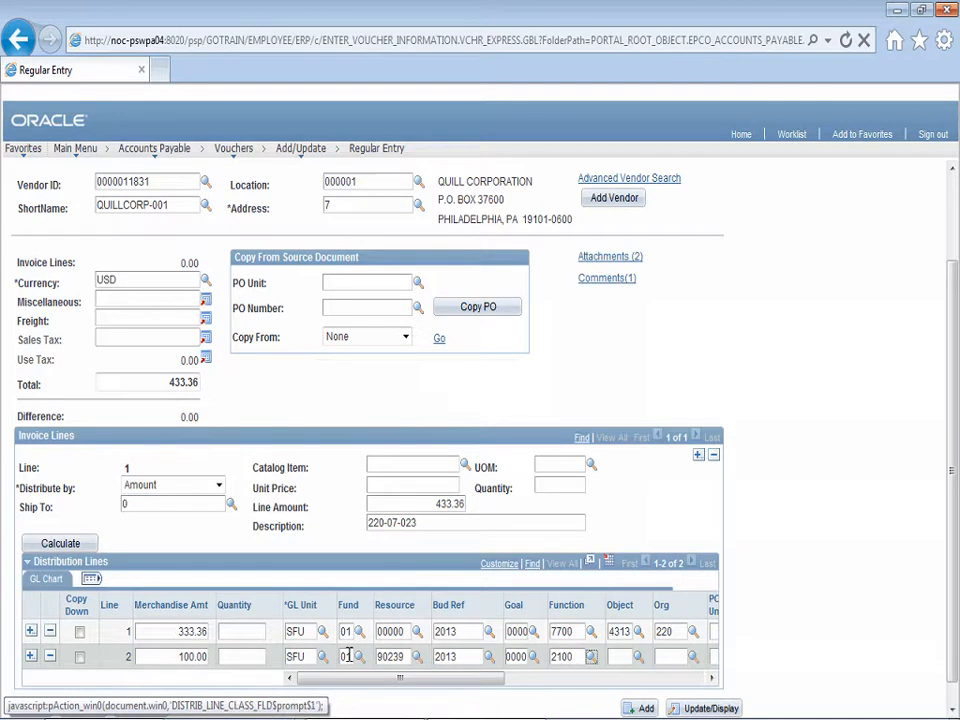
pyautogui.press('Tab')
pyautogui.write('4490')
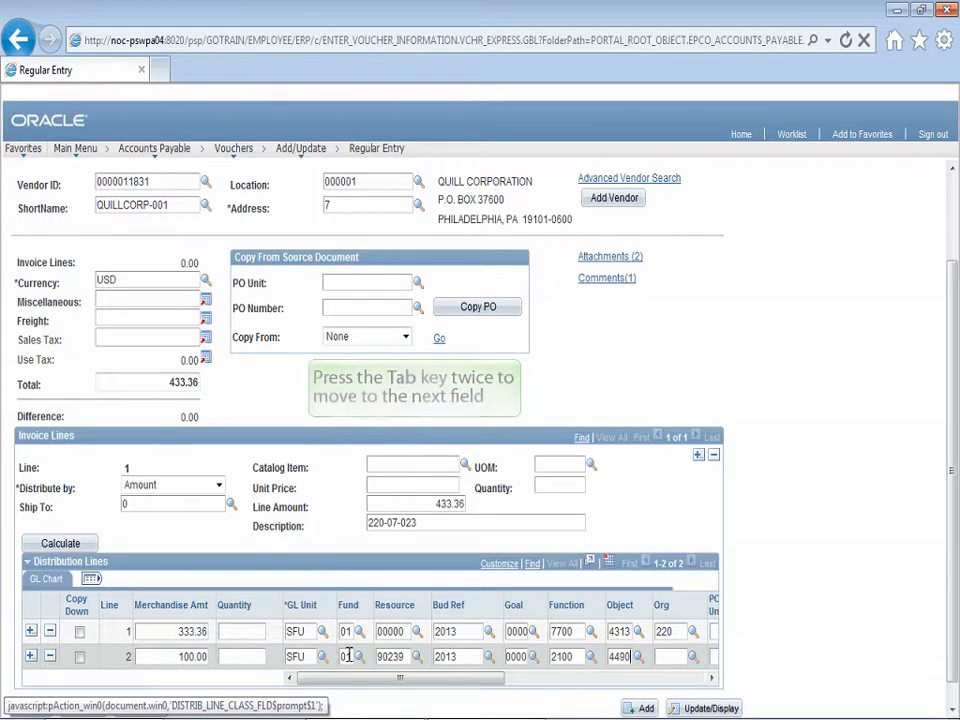
# Step: Enter organization 220 on distribution line 2 and save the voucher
pyautogui.press('Tab')
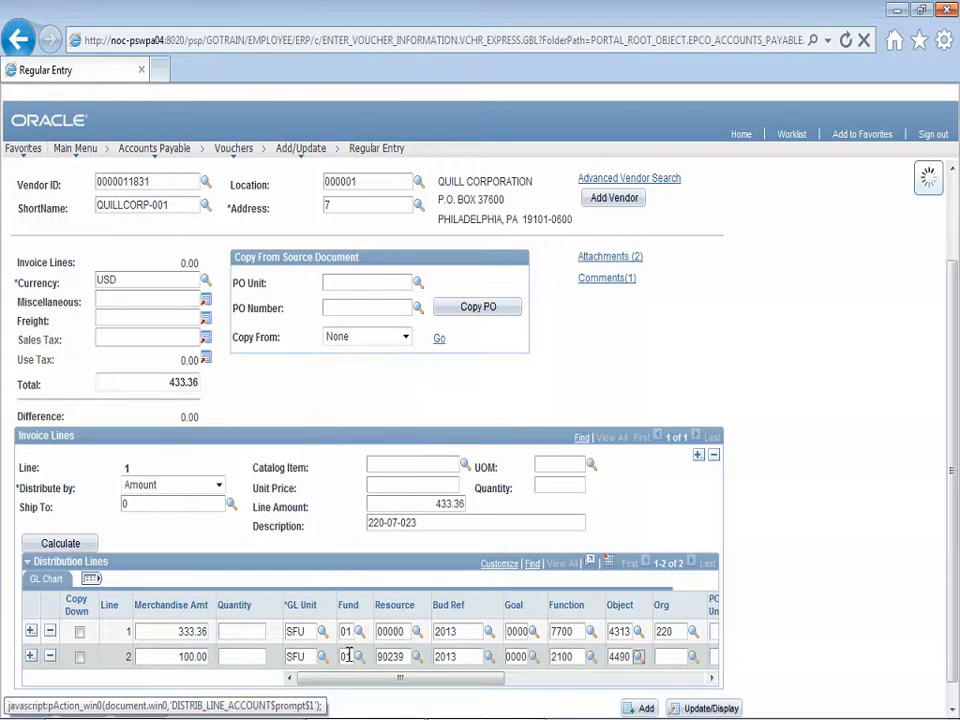
pyautogui.press('Tab')
pyautogui.write('220')
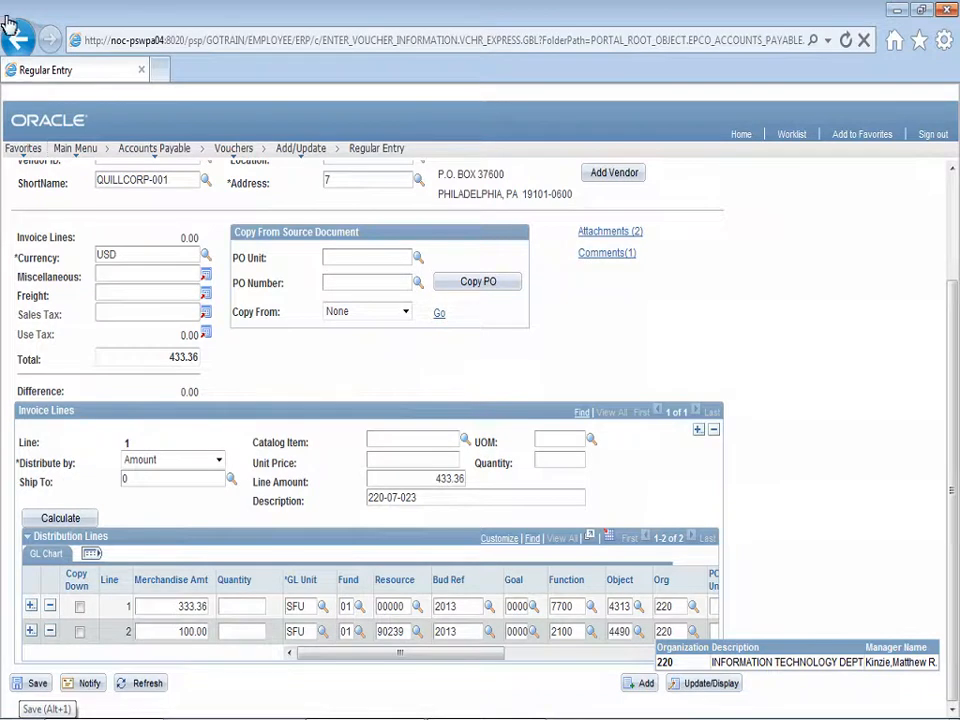
pyautogui.click(20, 684)
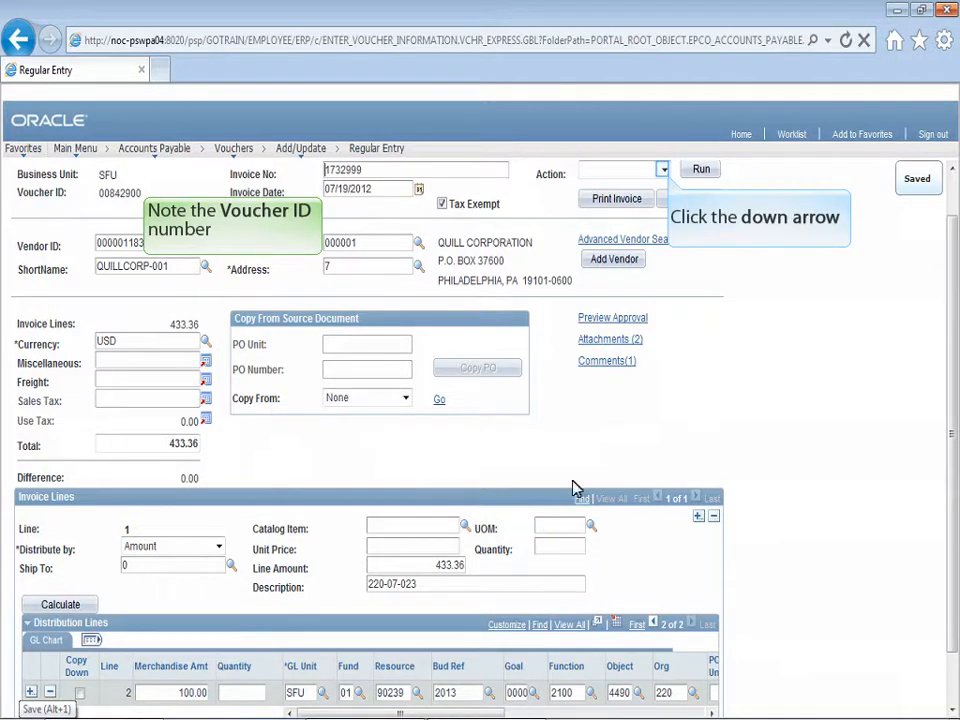
# Step: Run the Budget Checking action on the saved voucher and choose to wait for the process to complete
pyautogui.click(665, 171)
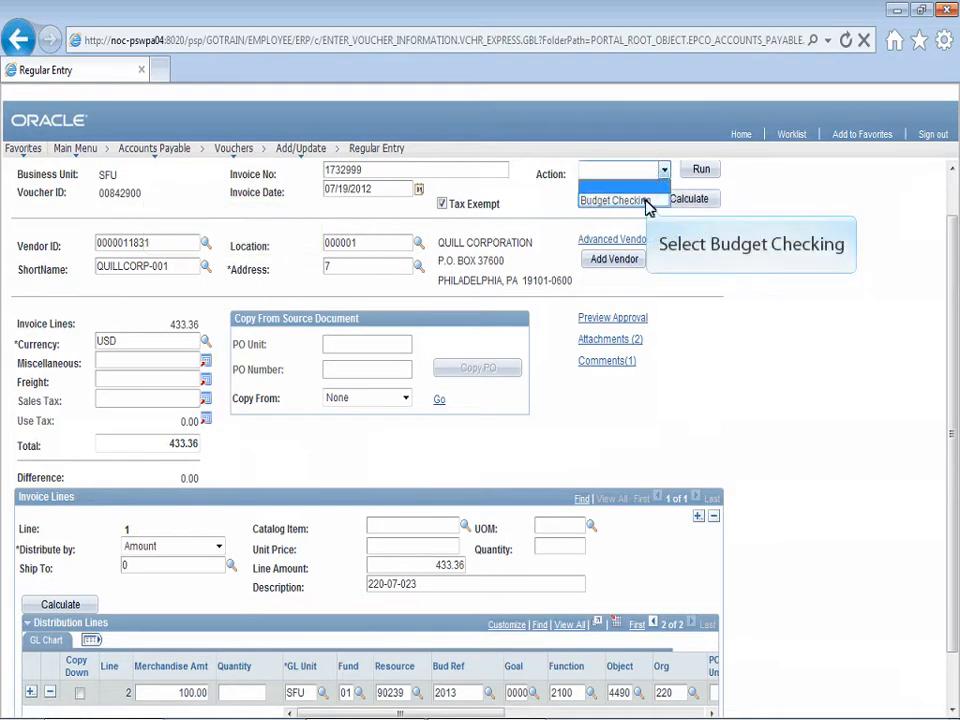
pyautogui.click(640, 202)
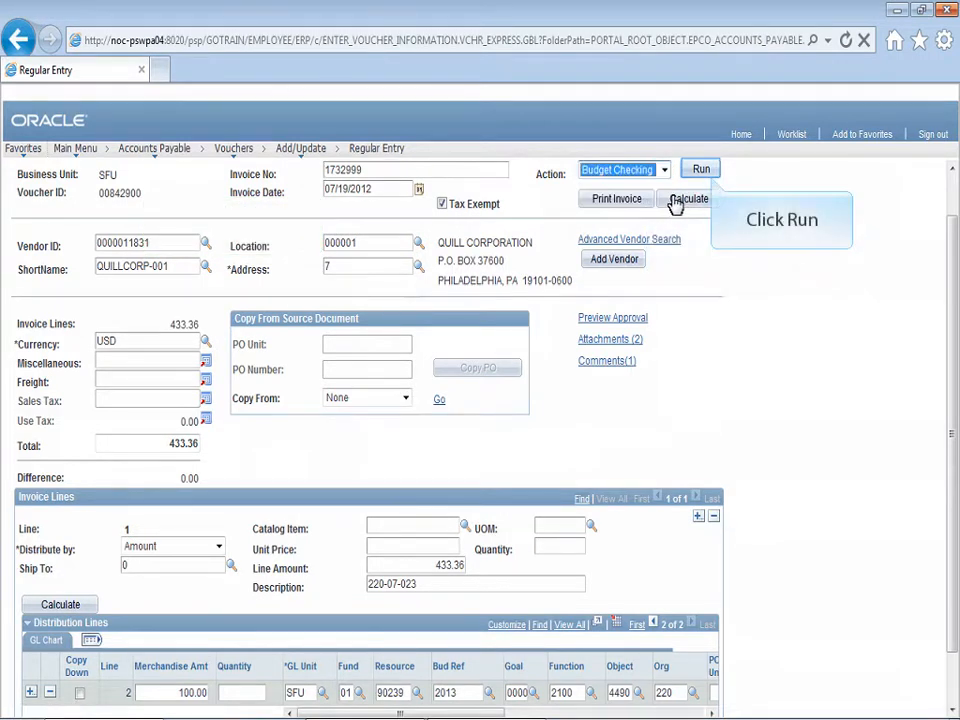
pyautogui.click(698, 172)
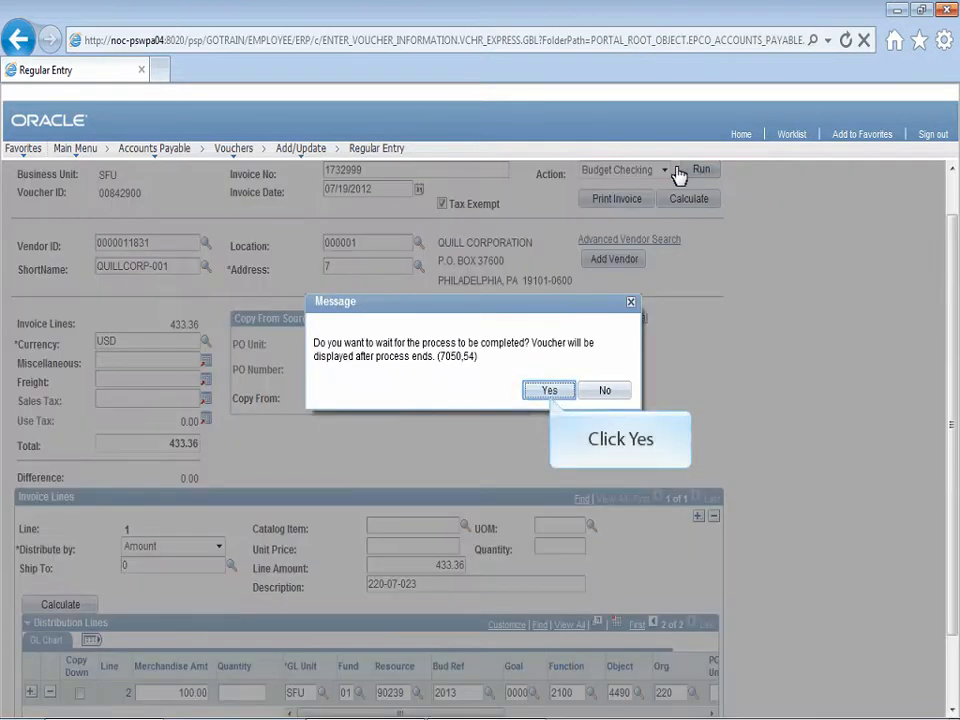
pyautogui.click(550, 391)
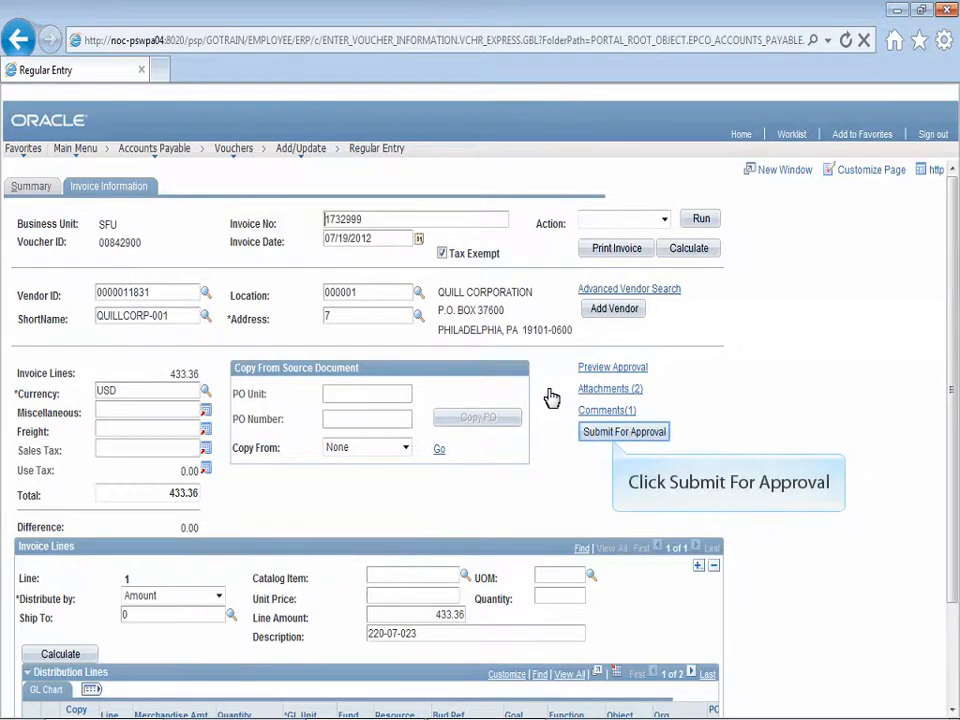
# Step: Submit the voucher for approval with the comment "THESE COMMENTS ARE SEEN ONLY BY YOUR SUPERVISOR."
pyautogui.click(612, 433)
pyautogui.write('THESE ')
pyautogui.write('COMMENTS AR')
pyautogui.write('E SEEN ONLY')
pyautogui.write(' BY YOURS')
pyautogui.write('EL')
pyautogui.press('BackSpace')
pyautogui.press('BackSpace')
pyautogui.press('BackSpace')
pyautogui.write('SUPERVISOR.')
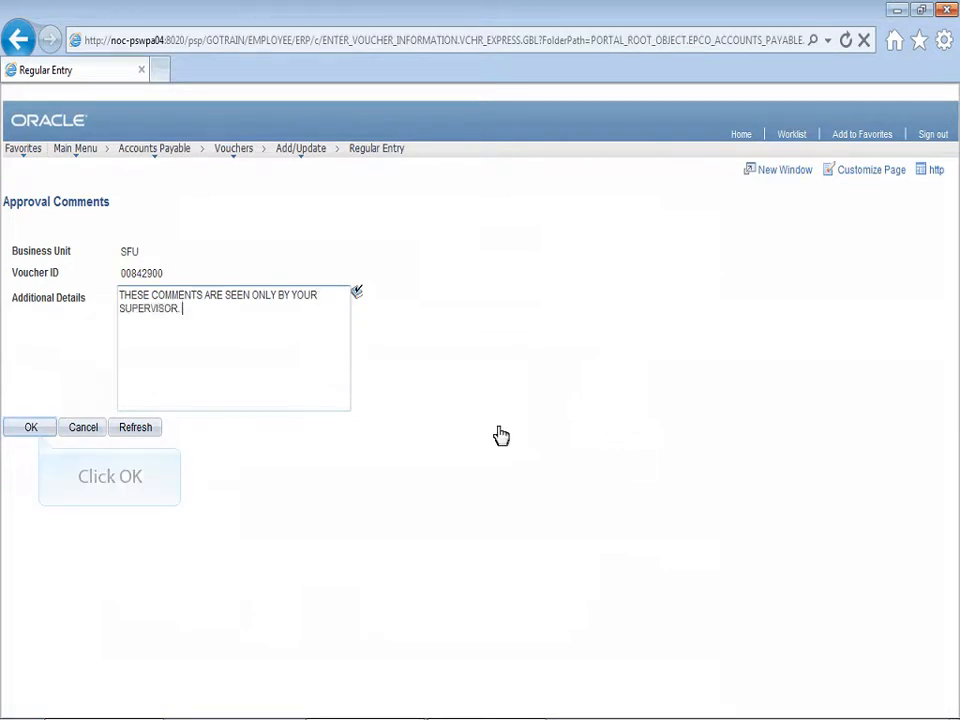
pyautogui.click(33, 428)
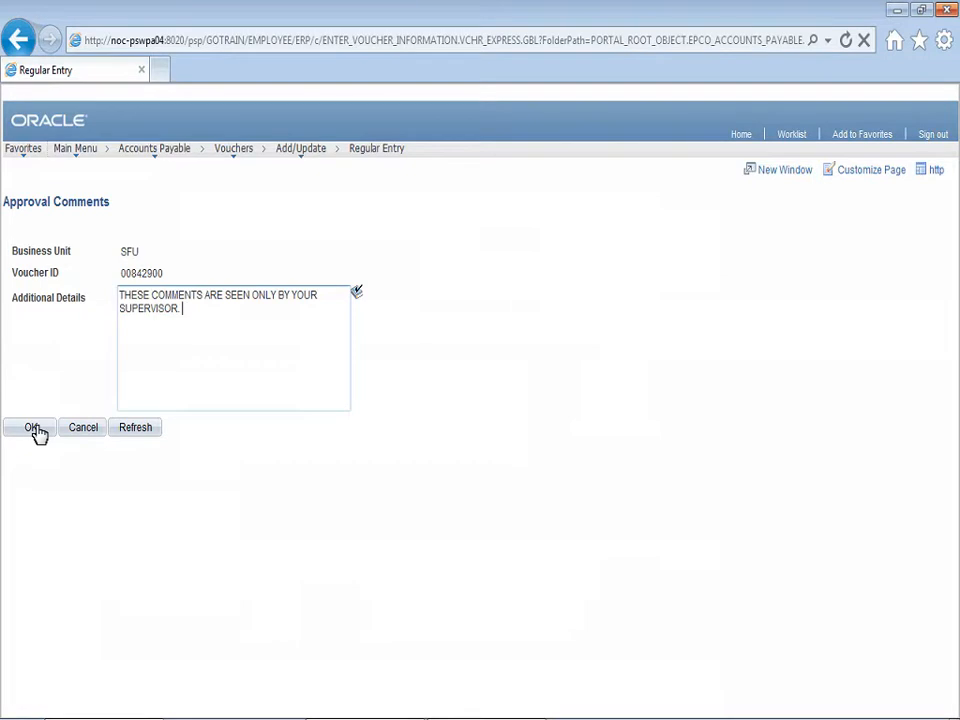
pyautogui.click(33, 428)
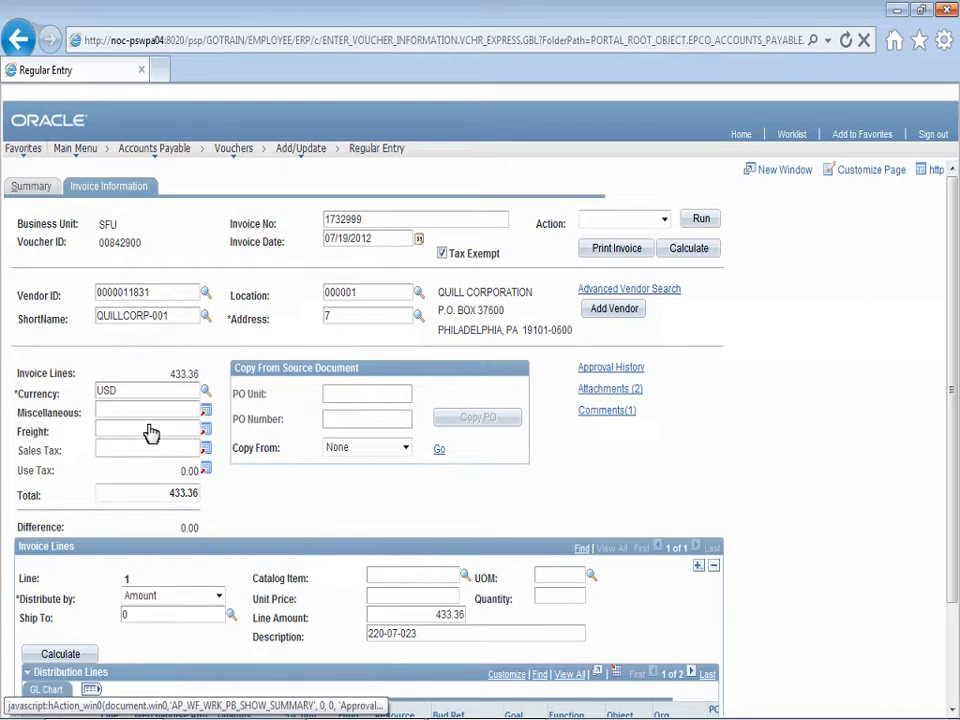
# Step: Review the voucher's approval history and its printer-friendly invoice, closing each to return to the invoice information
pyautogui.click(596, 369)
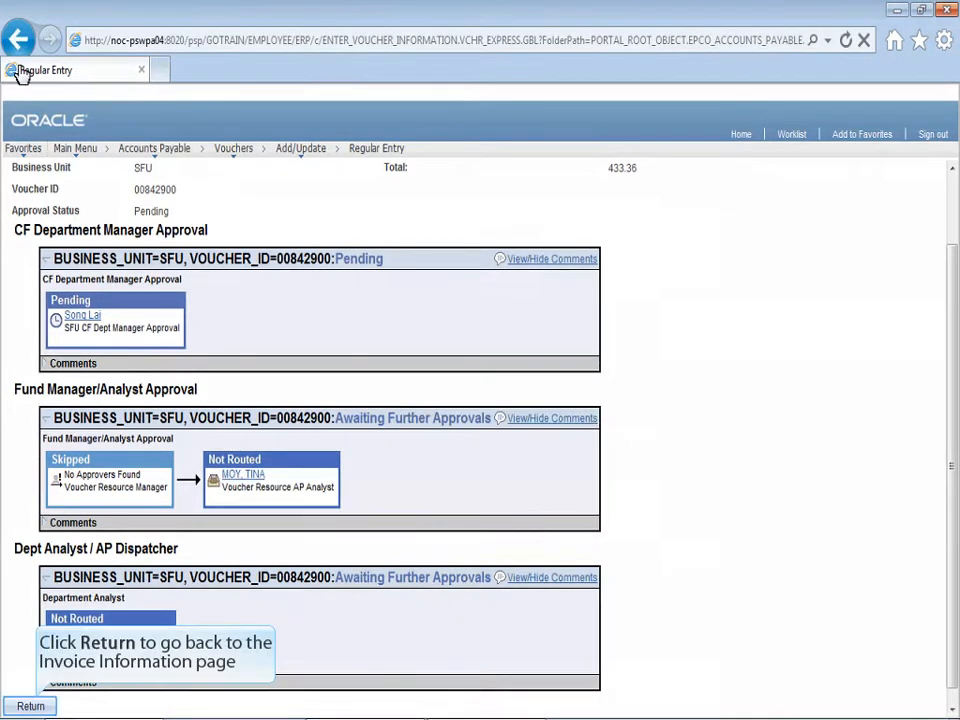
pyautogui.click(33, 706)
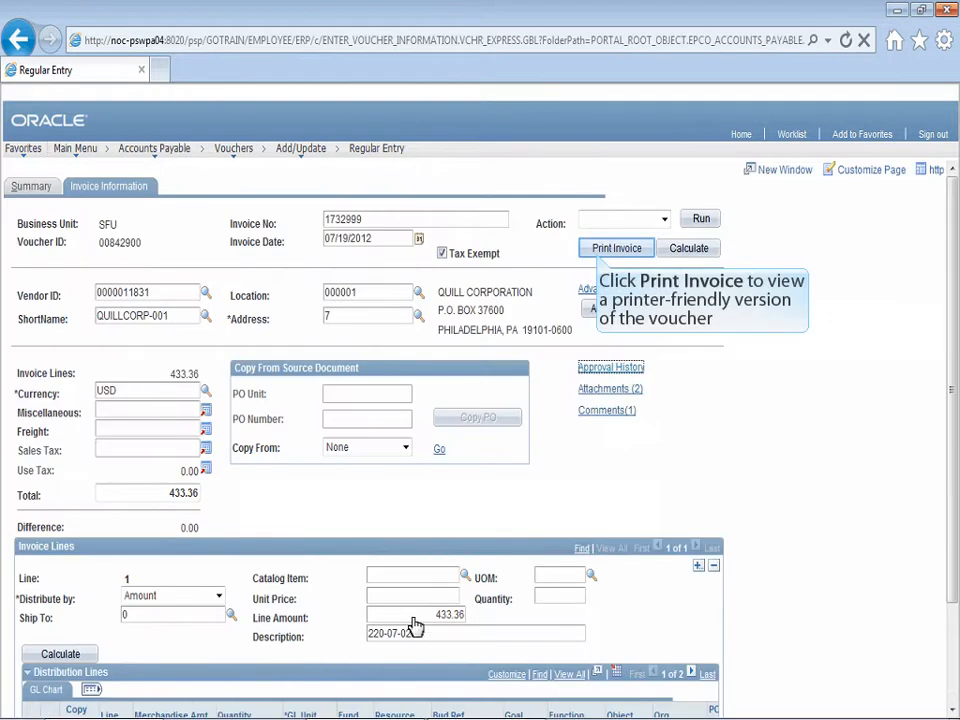
pyautogui.click(601, 256)
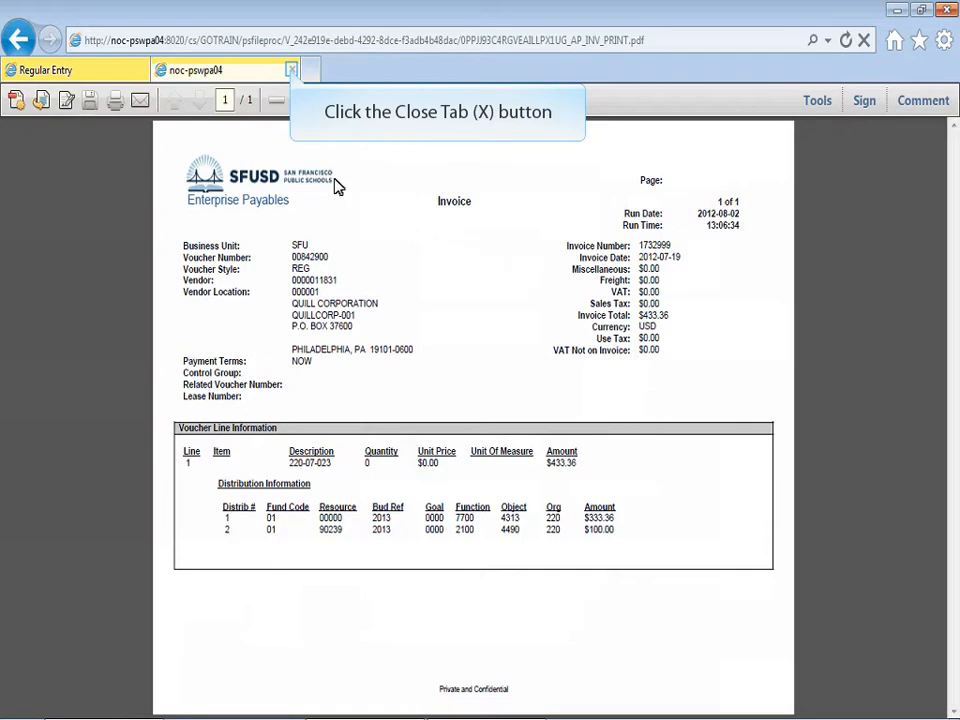
pyautogui.click(291, 72)
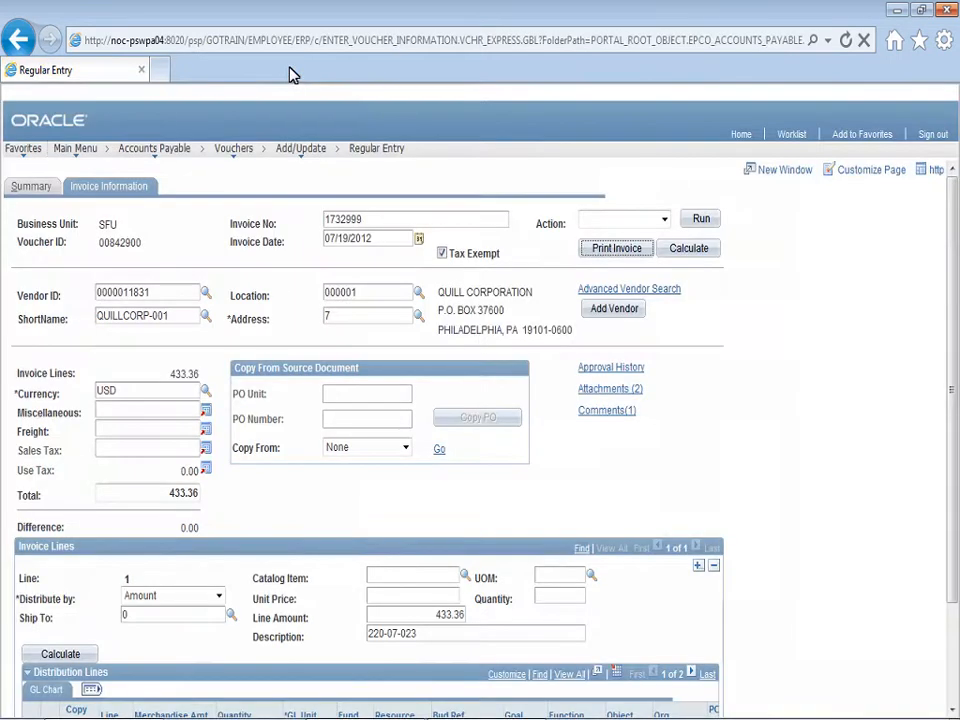